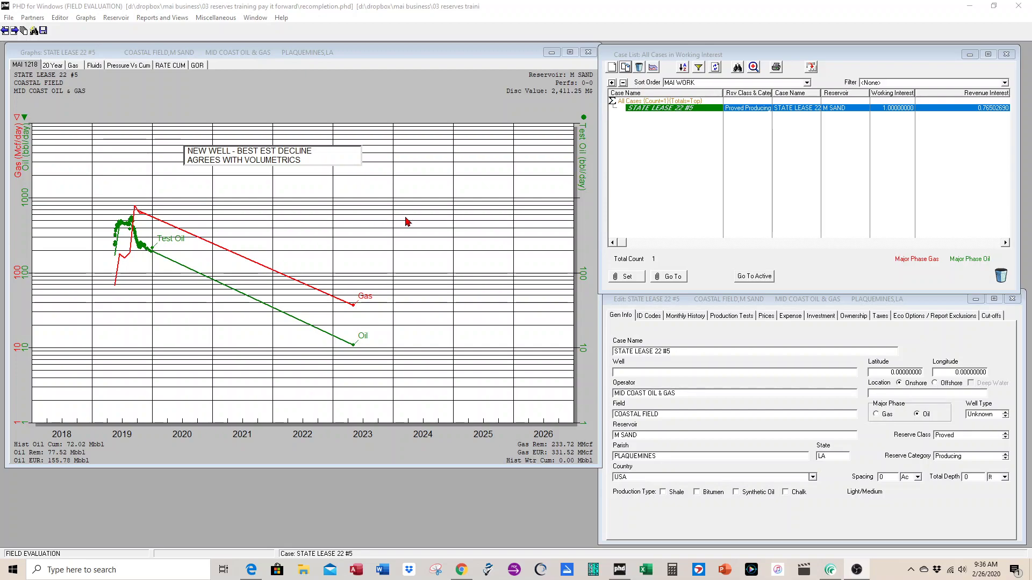
Duplicate the well case as 'STATE LEASE 22 #5 RC', copying its projections.
{"action": "left_click", "coordinate": [624, 69]}
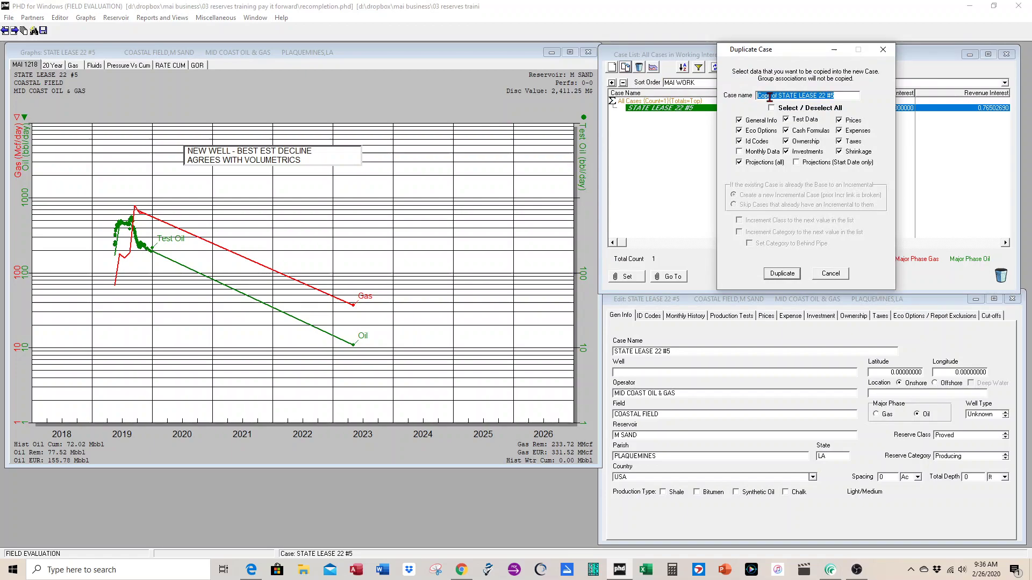
{"action": "left_click_drag", "start_coordinate": [779, 95], "coordinate": [708, 95]}
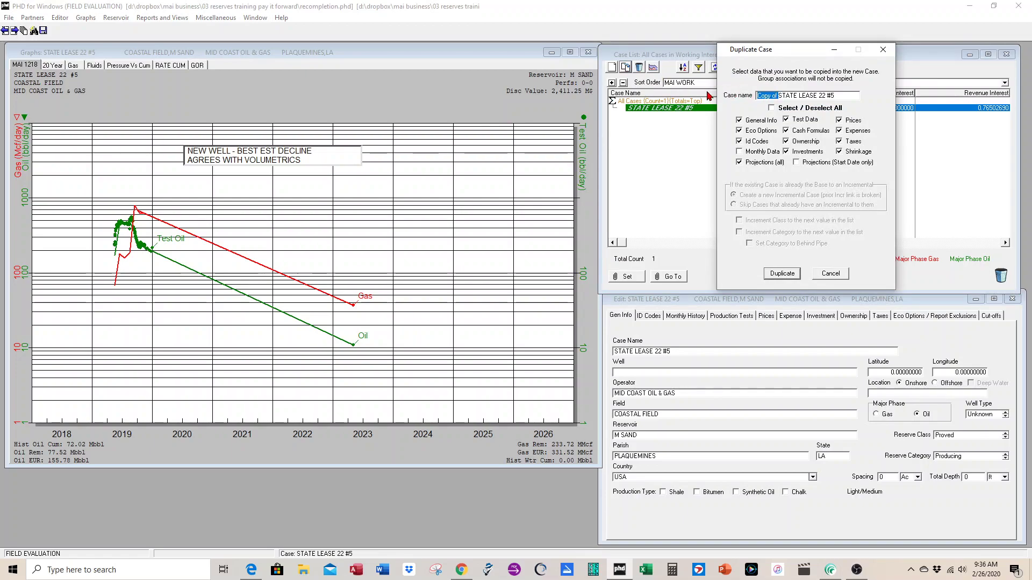
{"action": "key", "text": "Delete"}
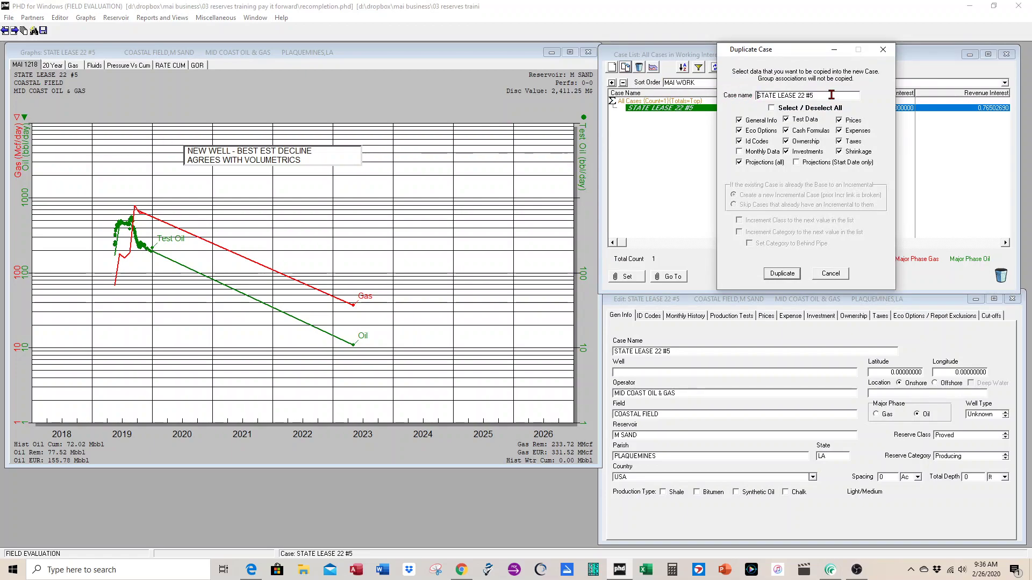
{"action": "type", "text": "RC"}
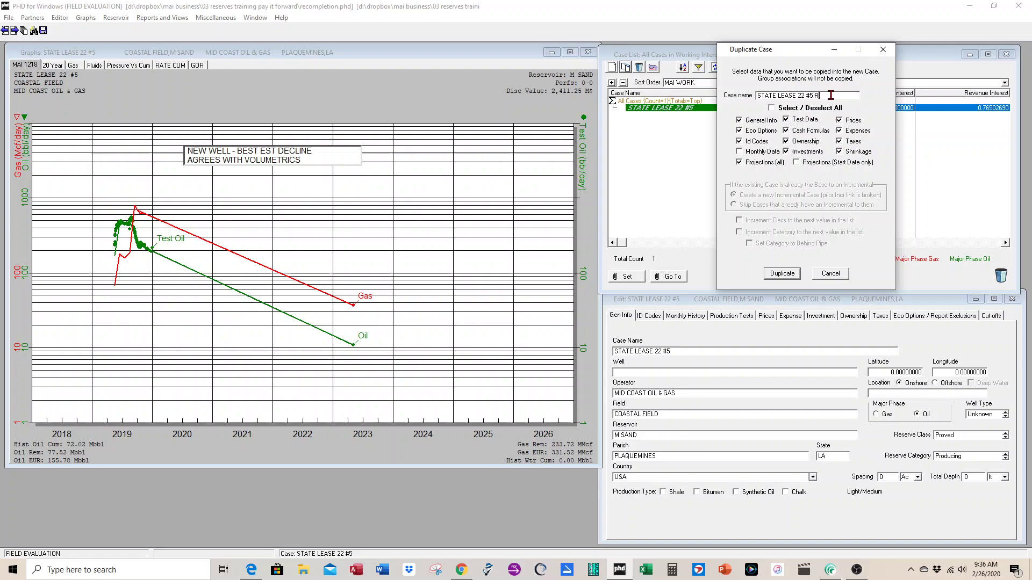
{"action": "left_click", "coordinate": [740, 152]}
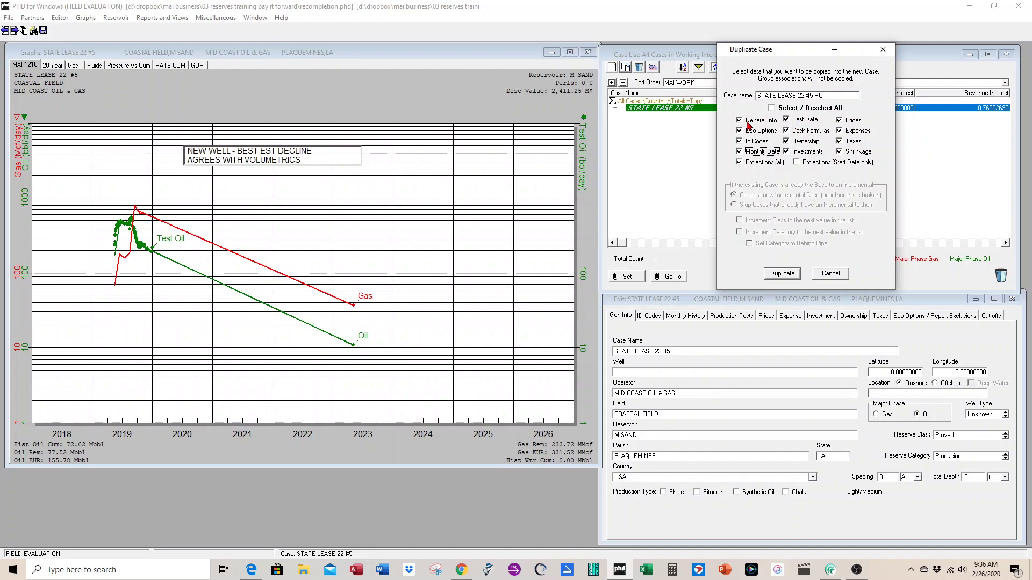
{"action": "left_click", "coordinate": [740, 161]}
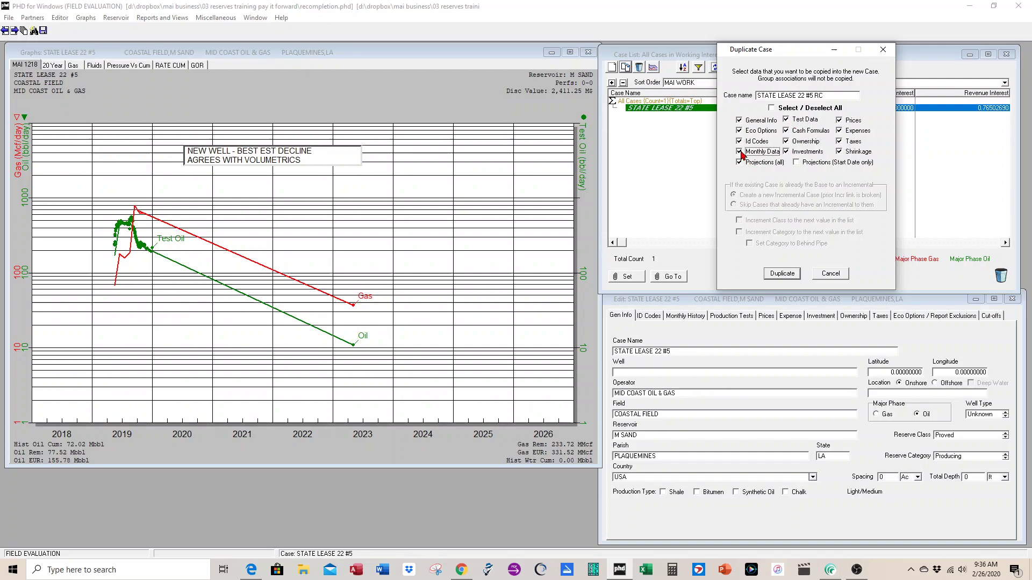
{"action": "left_click", "coordinate": [782, 275]}
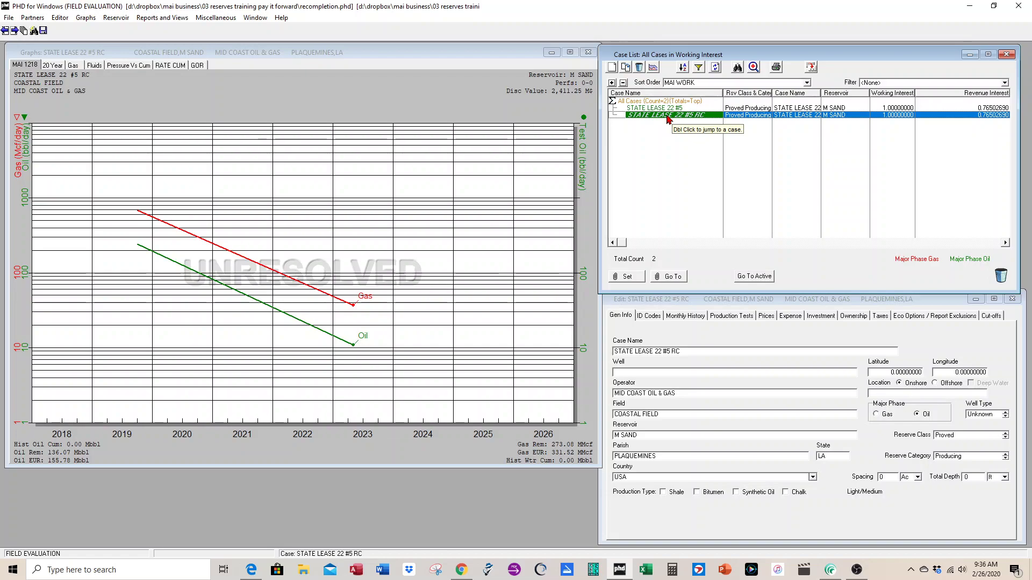
Set the RC case's reserve category to Behind Pipe and reservoir L SAND, and view its prices.
{"action": "left_click", "coordinate": [971, 456]}
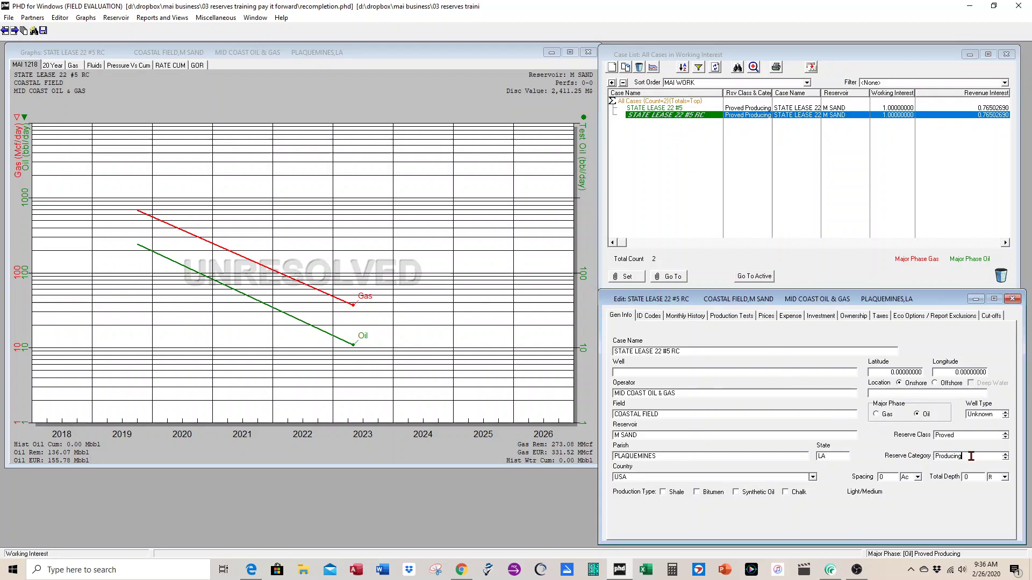
{"action": "left_click", "coordinate": [1005, 459]}
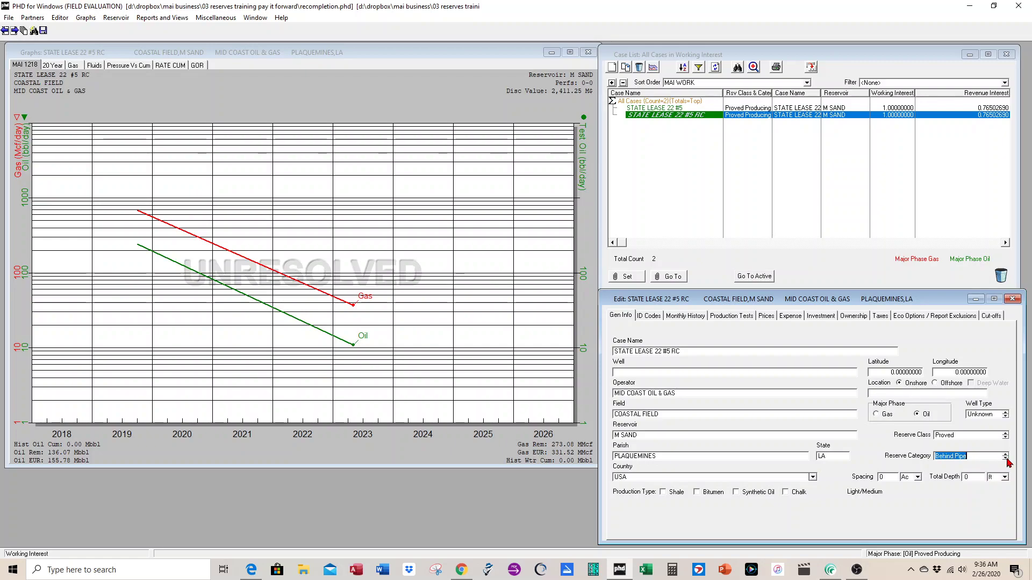
{"action": "left_click", "coordinate": [667, 352]}
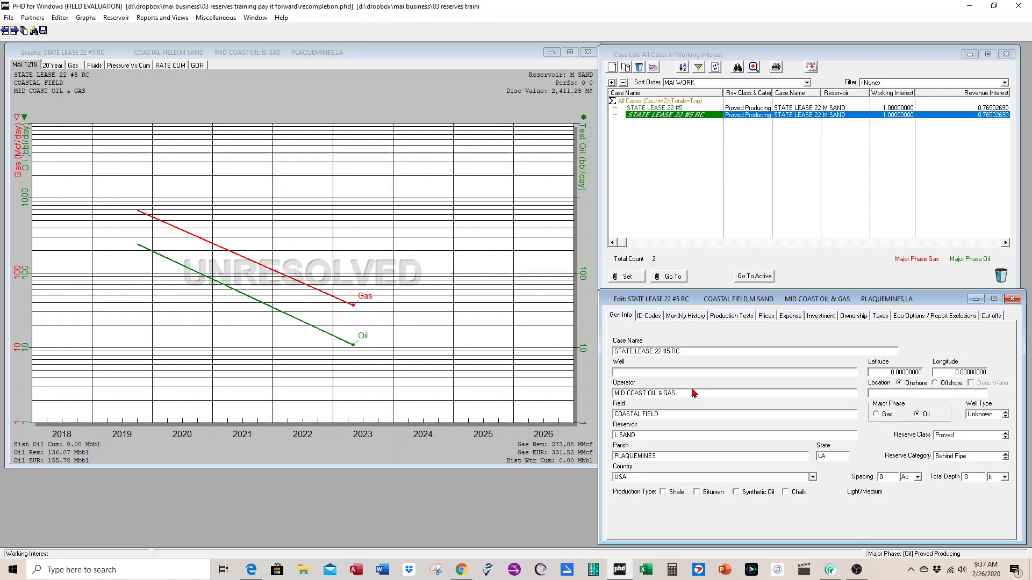
{"action": "left_click", "coordinate": [762, 317]}
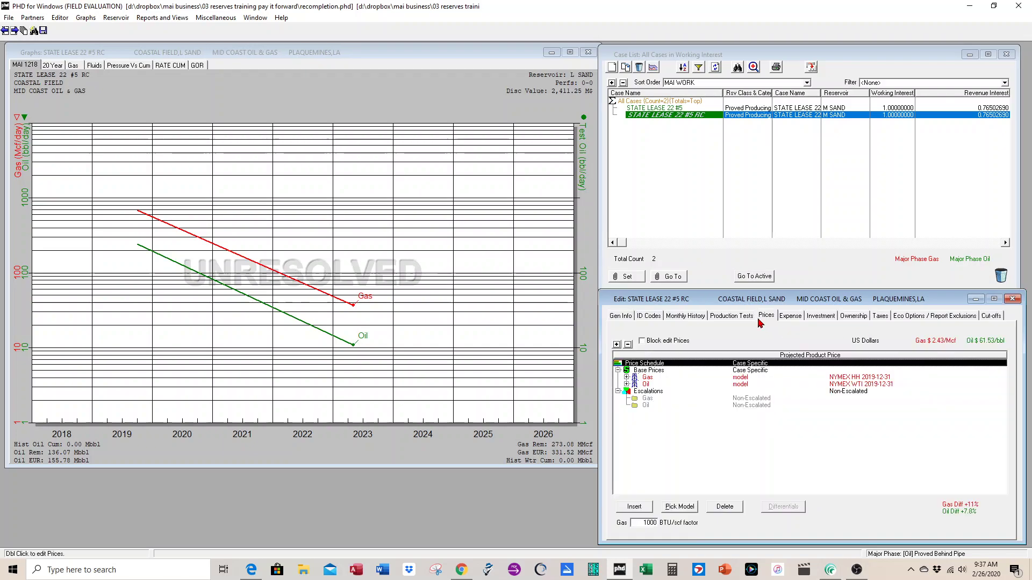
Review oil price differentials, expenses and ownership (working interest 1.00000000) without changing anything.
{"action": "double_click", "coordinate": [626, 385]}
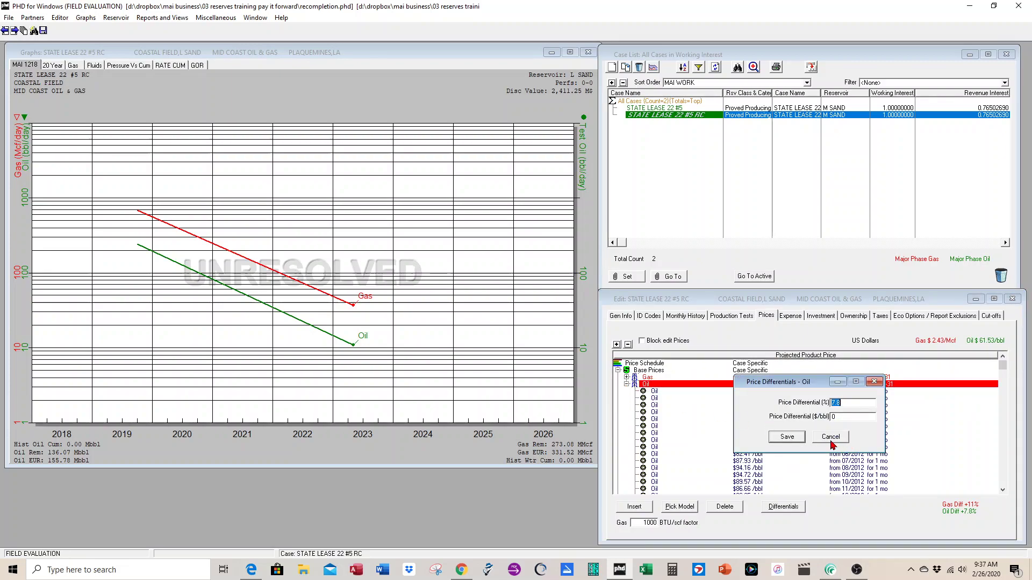
{"action": "left_click", "coordinate": [828, 436]}
{"action": "left_click", "coordinate": [627, 384]}
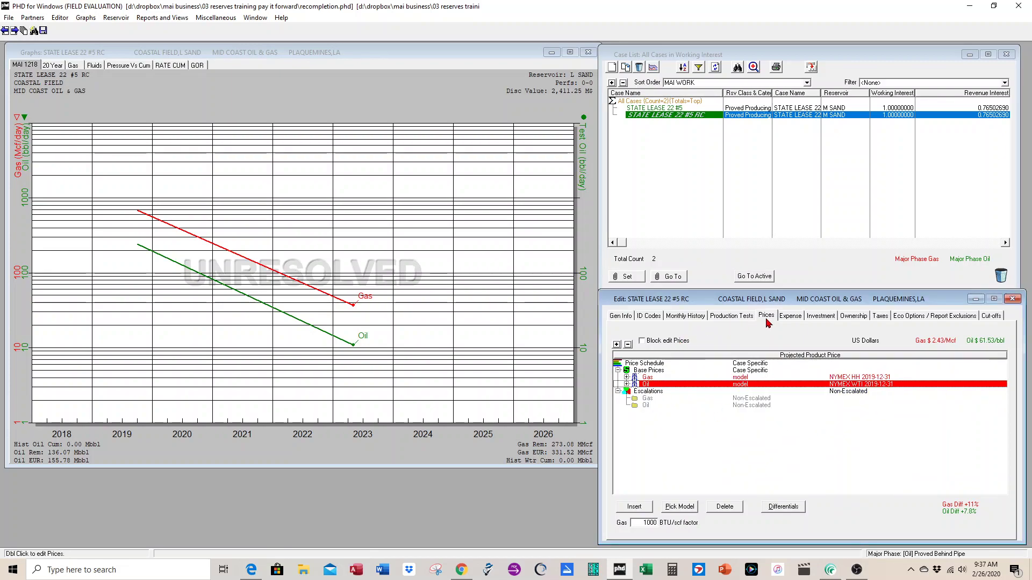
{"action": "left_click", "coordinate": [789, 316]}
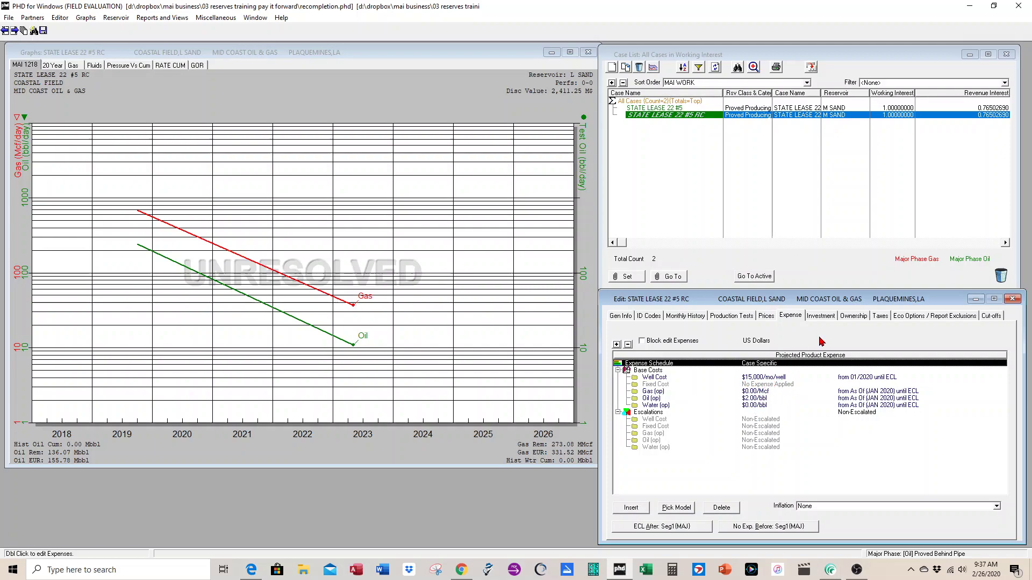
{"action": "left_click", "coordinate": [853, 316]}
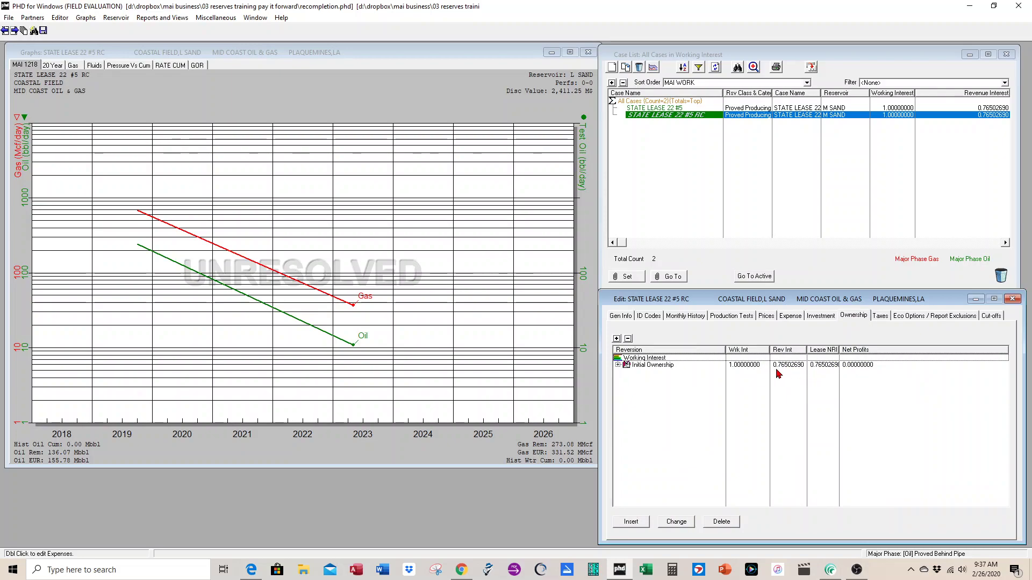
{"action": "left_click", "coordinate": [793, 367]}
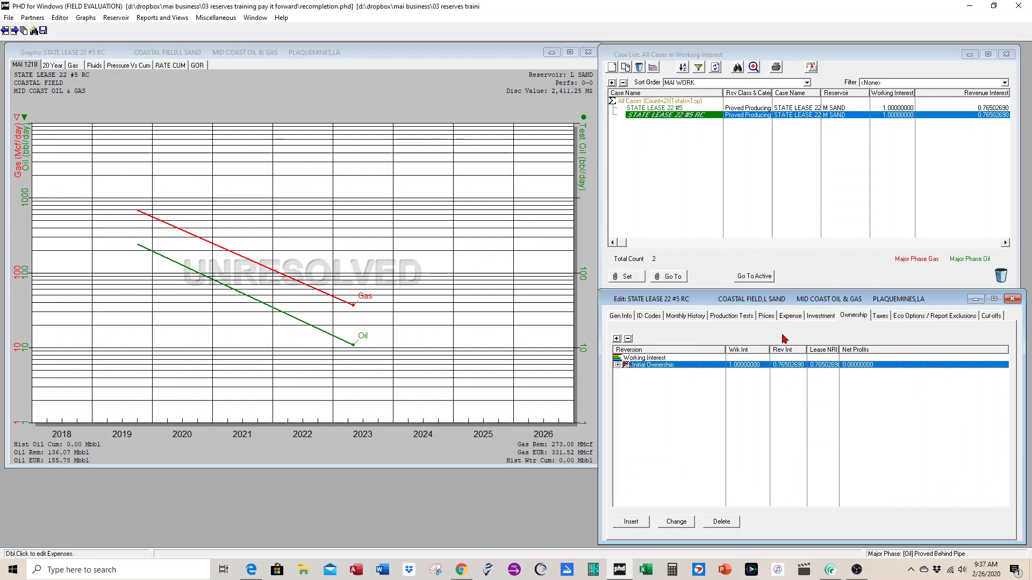
Add a RECOMPLETION investment in the Completion category with 250 M$ intangible cost.
{"action": "left_click", "coordinate": [823, 321]}
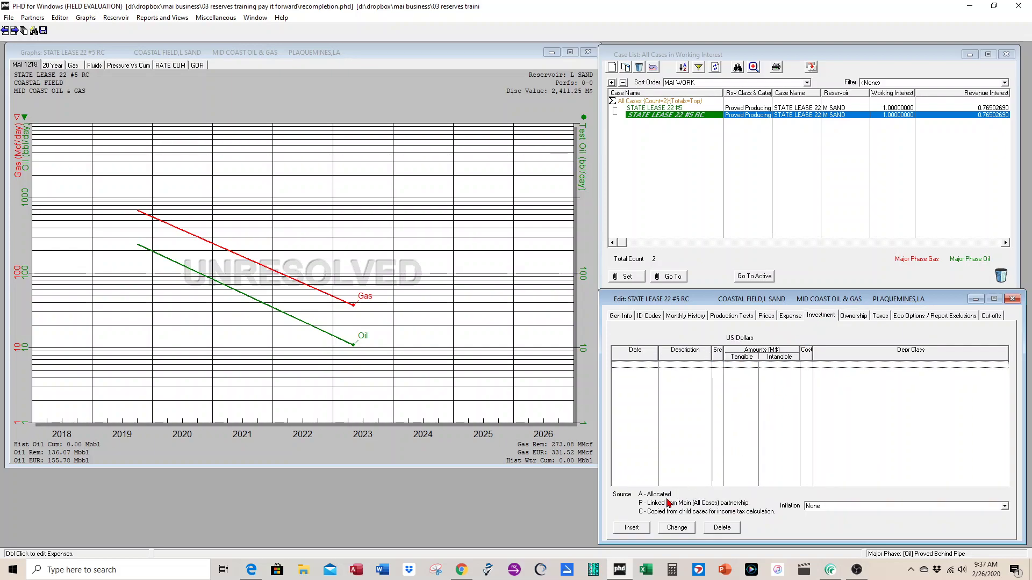
{"action": "left_click", "coordinate": [639, 530]}
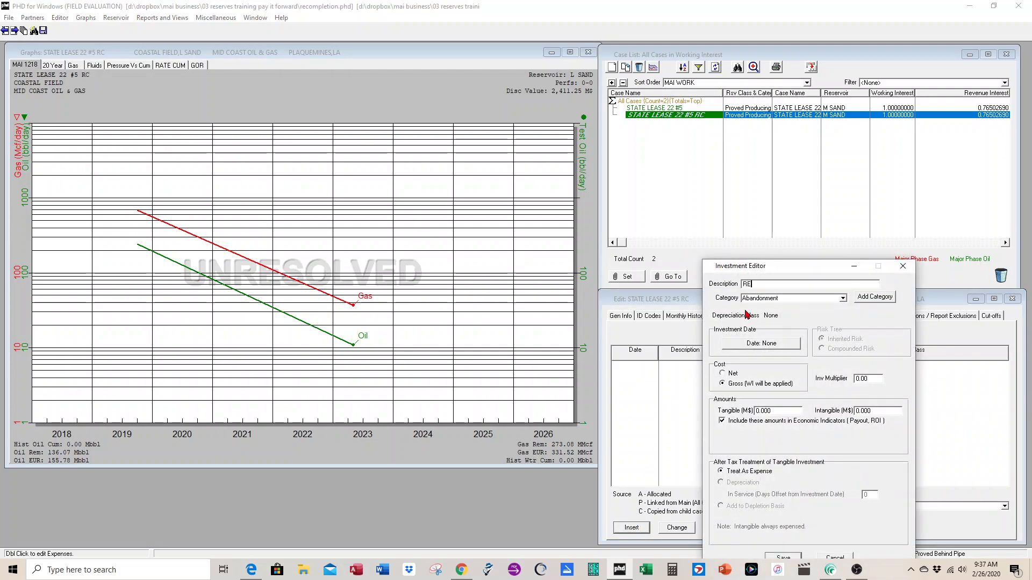
{"action": "type", "text": "RECOMPLETION"}
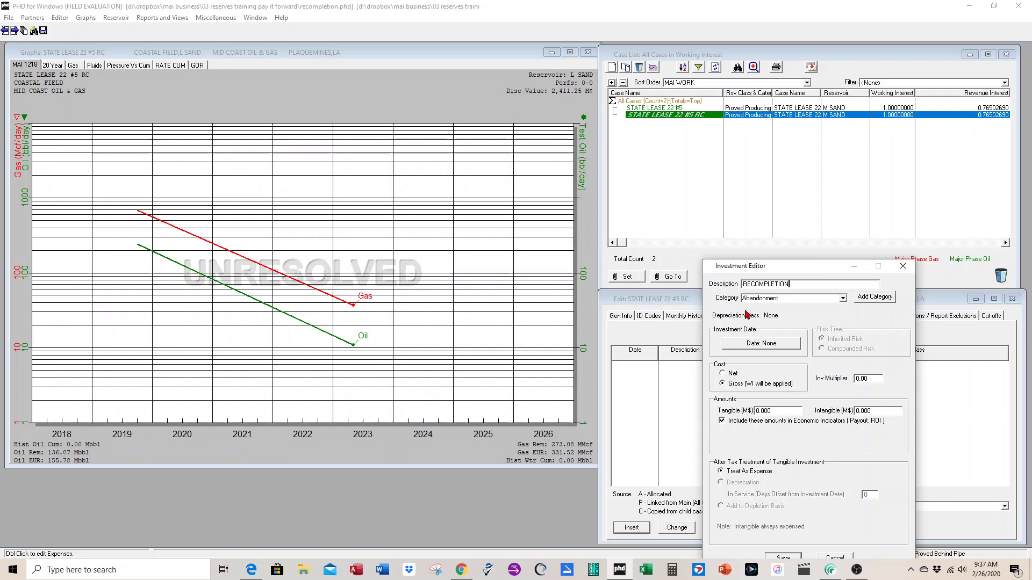
{"action": "left_click", "coordinate": [758, 299]}
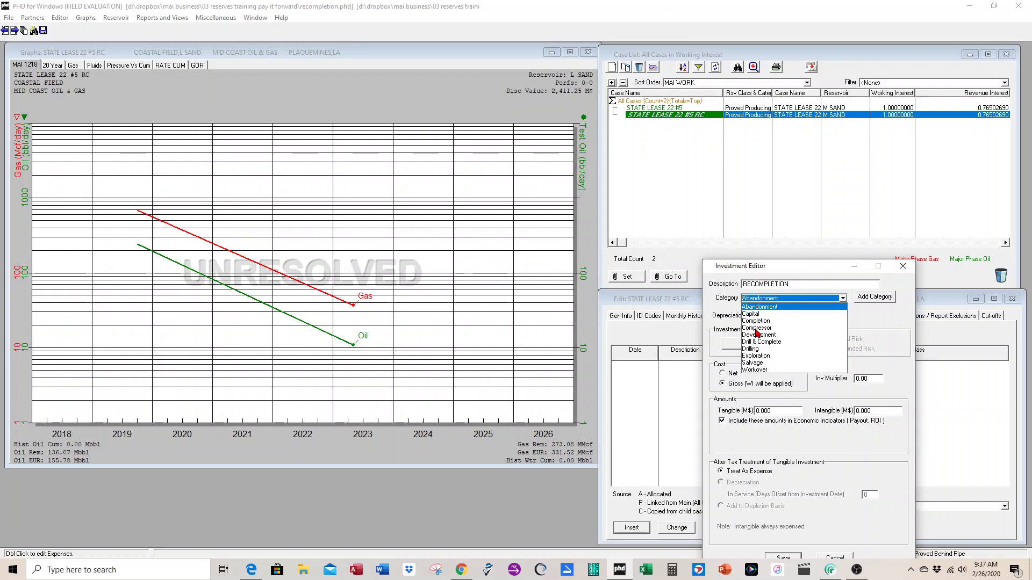
{"action": "left_click", "coordinate": [756, 321]}
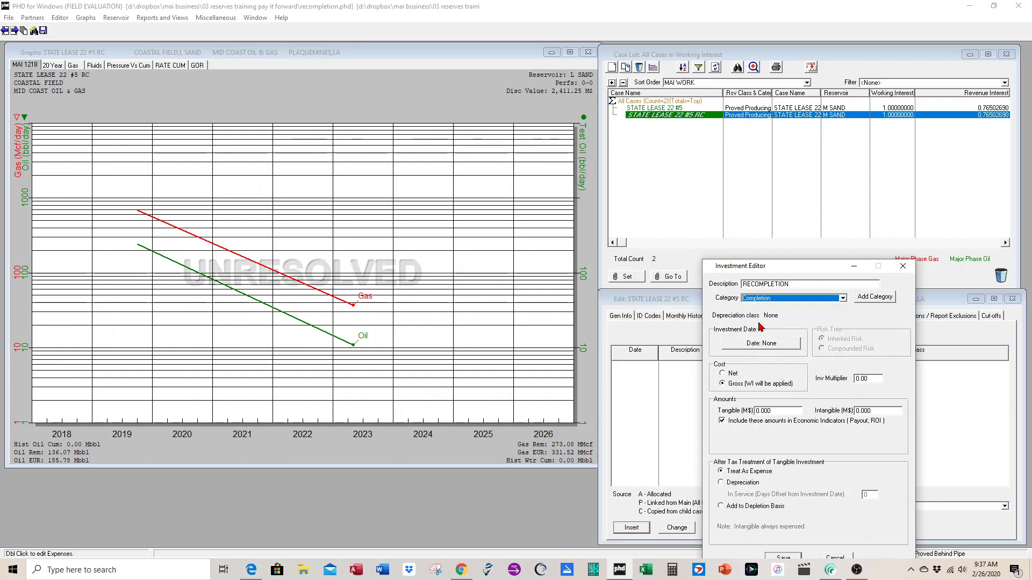
{"action": "left_click", "coordinate": [881, 411]}
{"action": "type", "text": "250"}
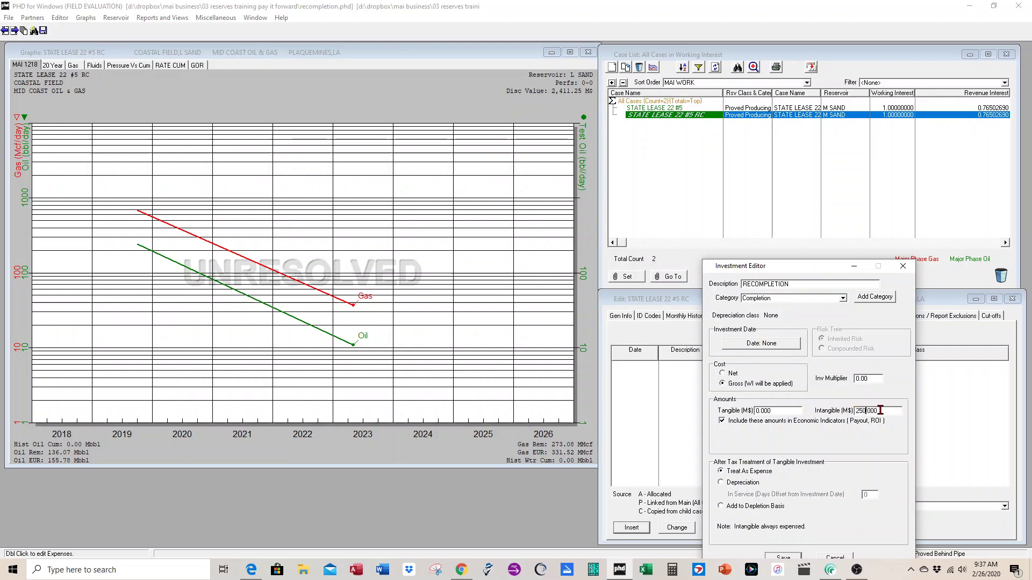
{"action": "left_click_drag", "start_coordinate": [822, 273], "coordinate": [804, 234]}
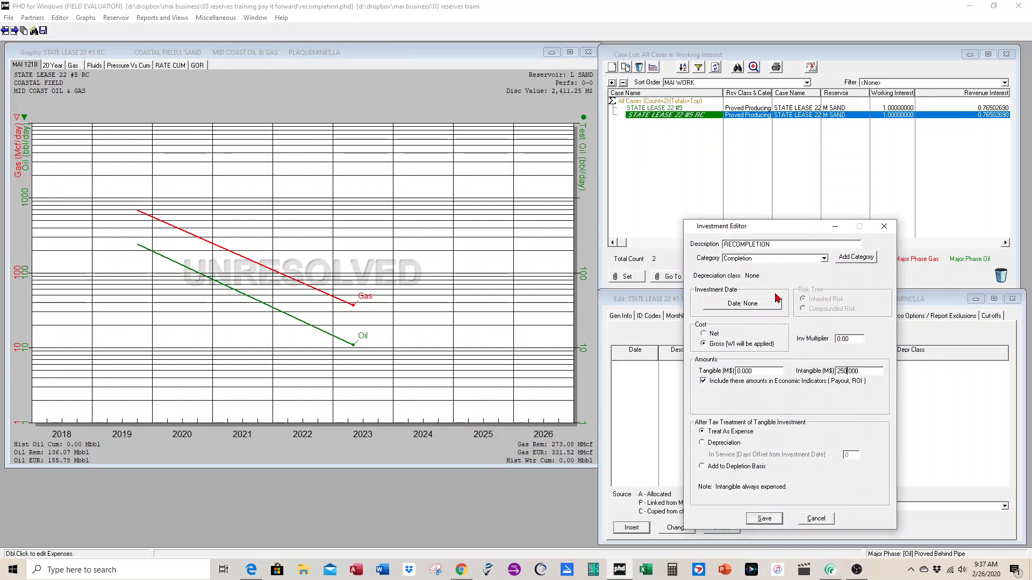
Date the RECOMPLETION investment at Seg1 (MAJ) minus 30 days and save it.
{"action": "left_click", "coordinate": [745, 304]}
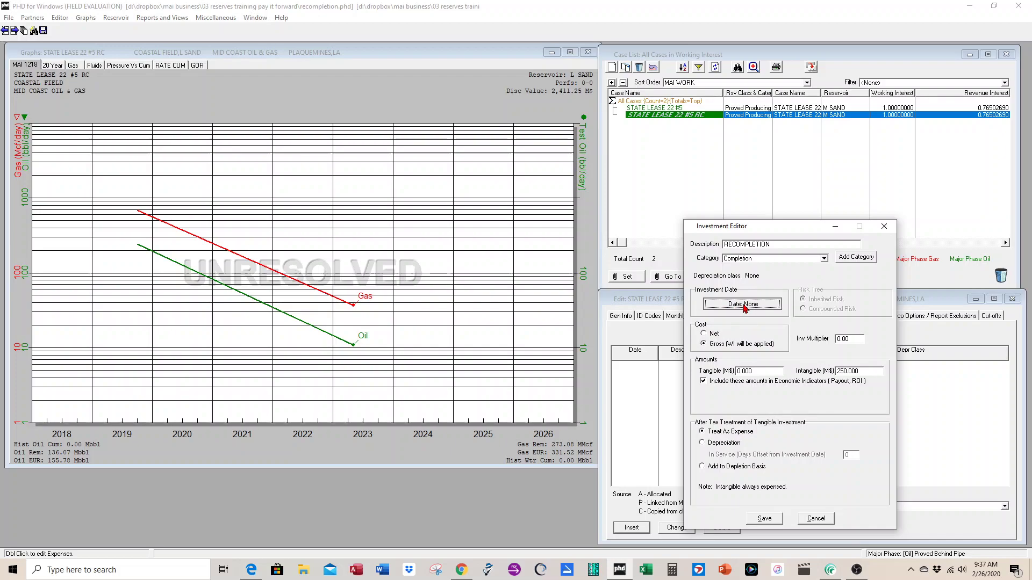
{"action": "left_click", "coordinate": [733, 365]}
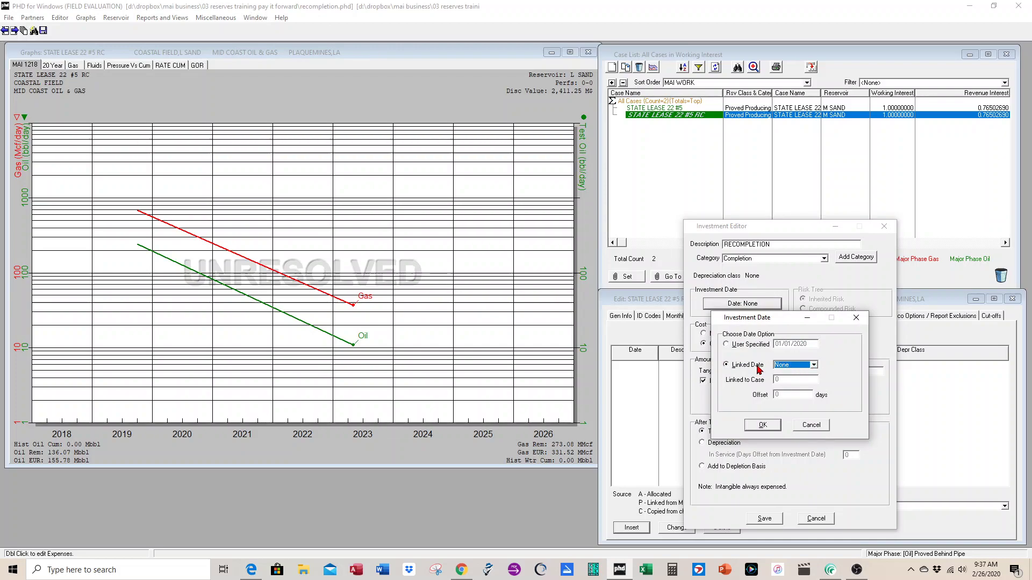
{"action": "left_click", "coordinate": [814, 366]}
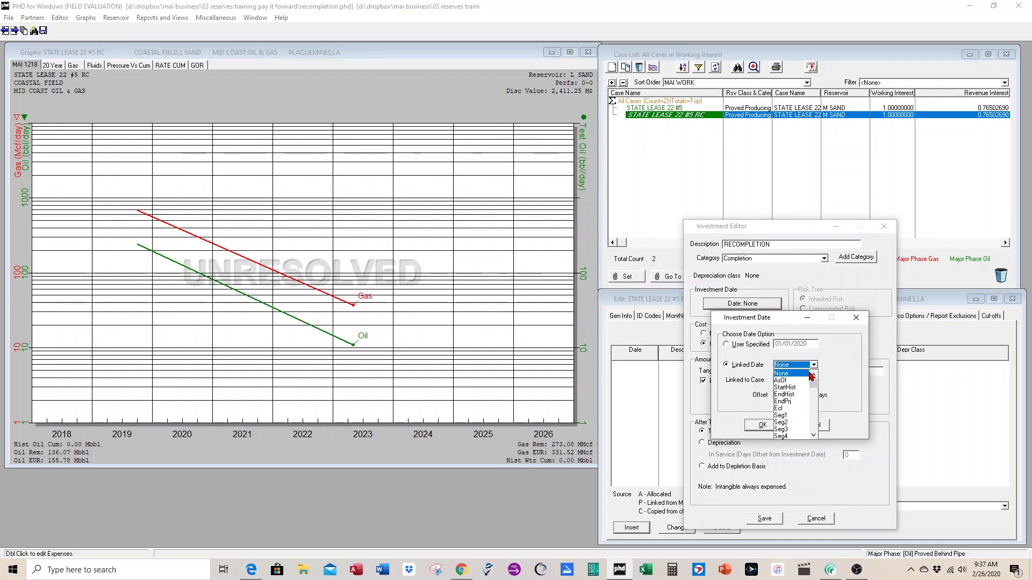
{"action": "left_click", "coordinate": [786, 416]}
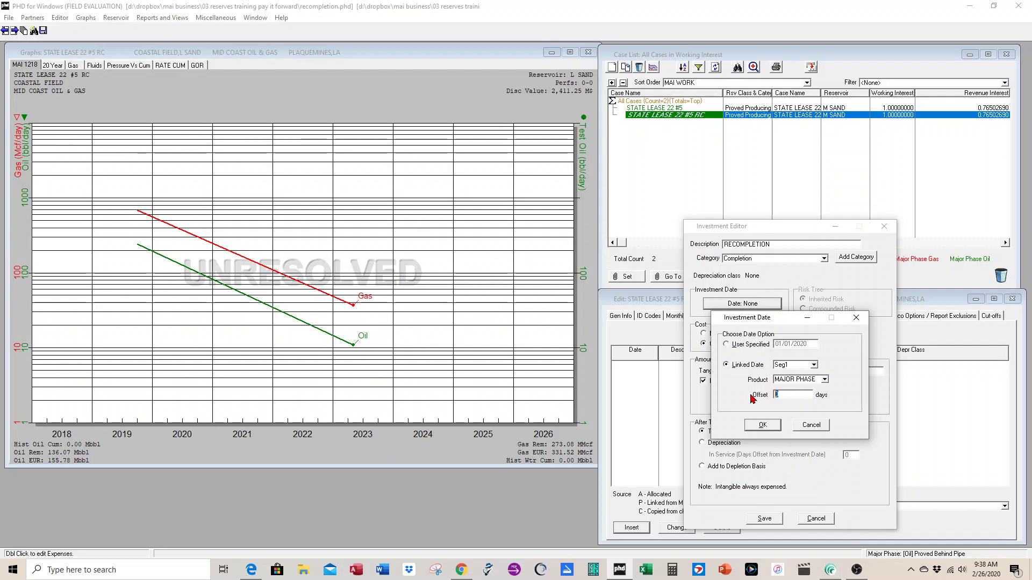
{"action": "type", "text": "-30"}
{"action": "left_click", "coordinate": [766, 426]}
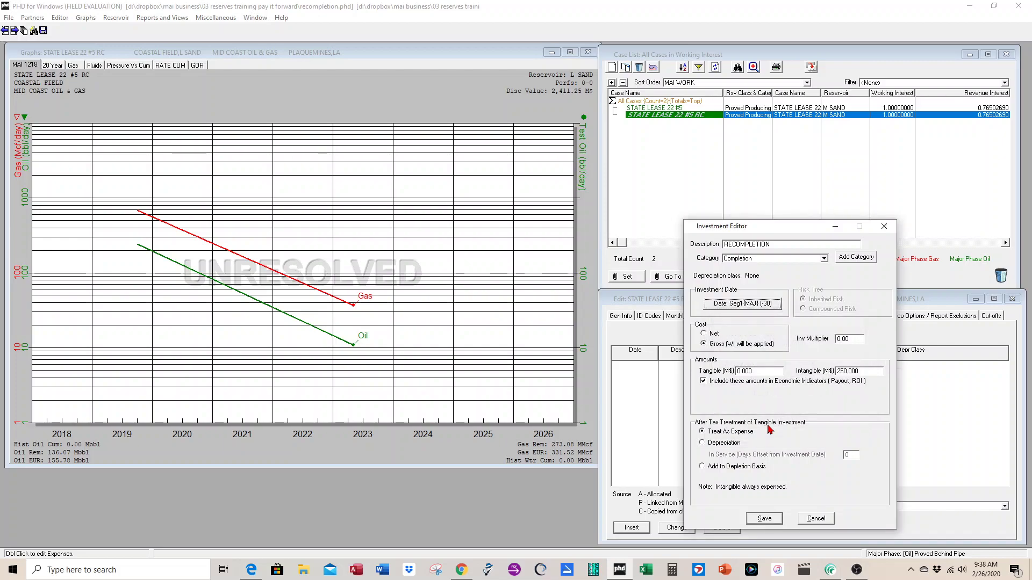
{"action": "left_click", "coordinate": [773, 522]}
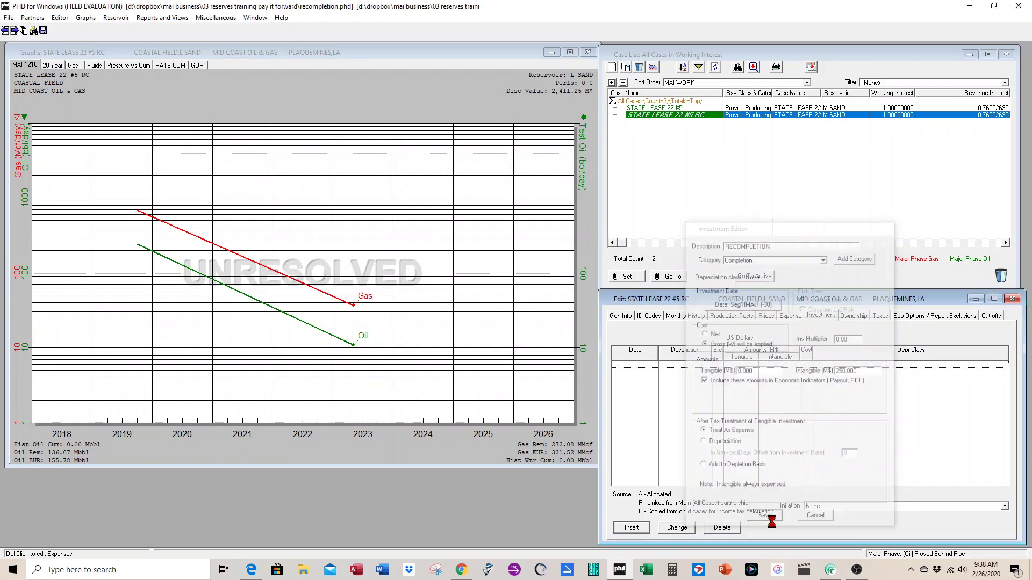
Edit the forecast on the graph, shifting the oil decline to begin around 12/13/2020.
{"action": "left_click", "coordinate": [192, 114]}
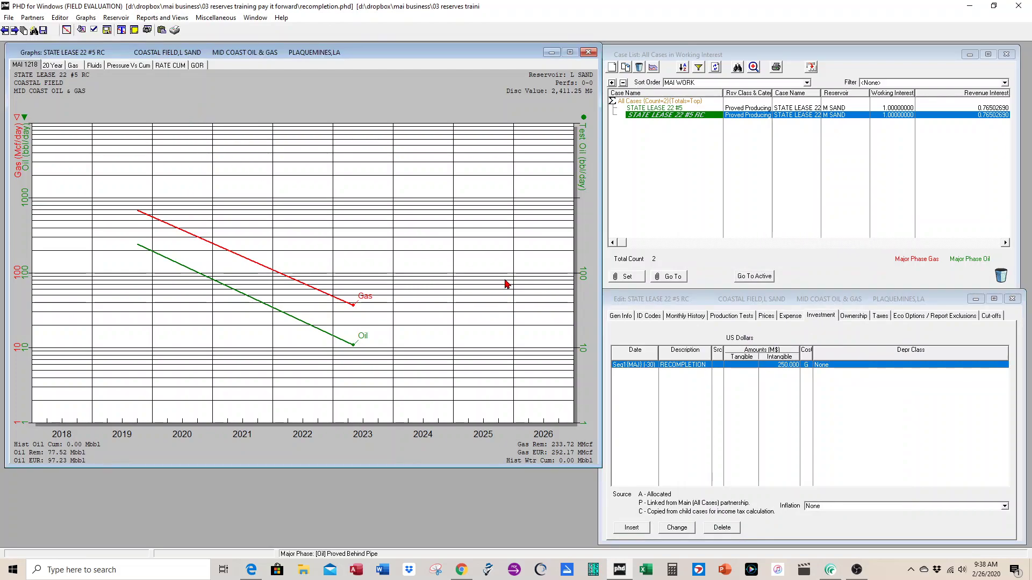
{"action": "left_click", "coordinate": [67, 29]}
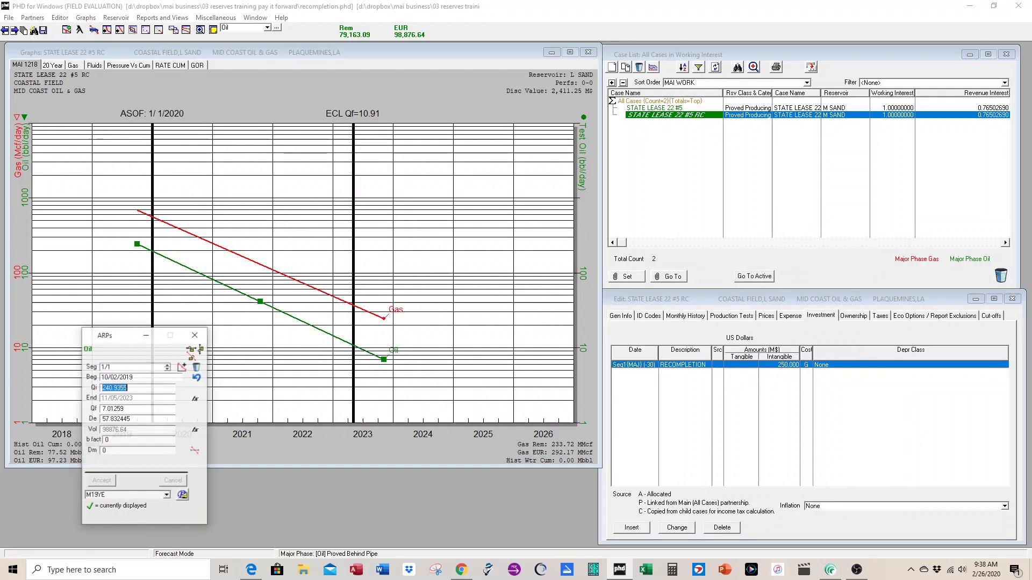
{"action": "left_click_drag", "start_coordinate": [260, 302], "coordinate": [334, 275]}
Set the production graph's time axis to span 2019–2030.
{"action": "double_click", "coordinate": [525, 221]}
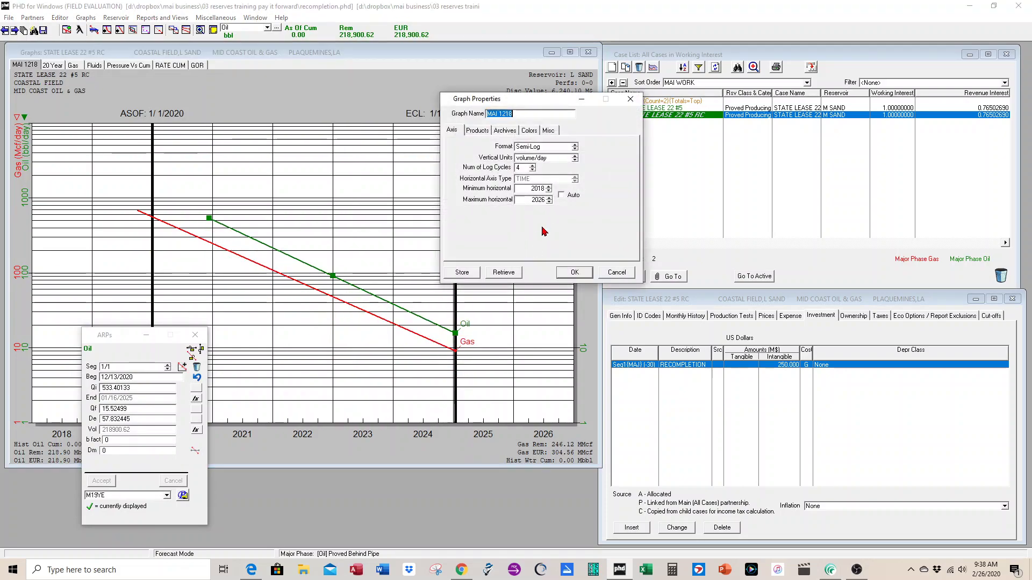
{"action": "left_click", "coordinate": [549, 198]}
{"action": "left_click", "coordinate": [549, 198]}
{"action": "left_click", "coordinate": [549, 198]}
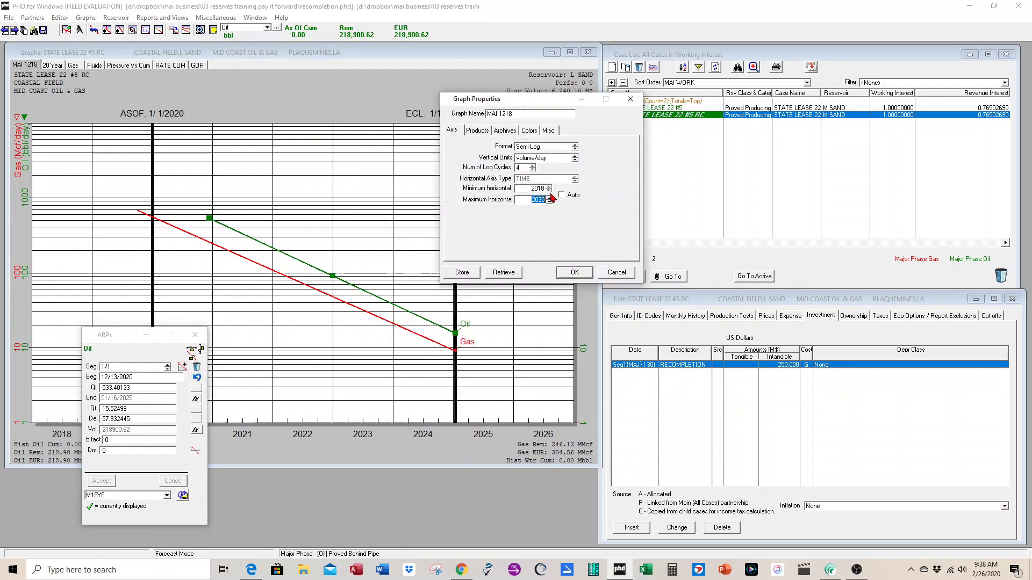
{"action": "left_click", "coordinate": [549, 198]}
{"action": "left_click", "coordinate": [549, 186]}
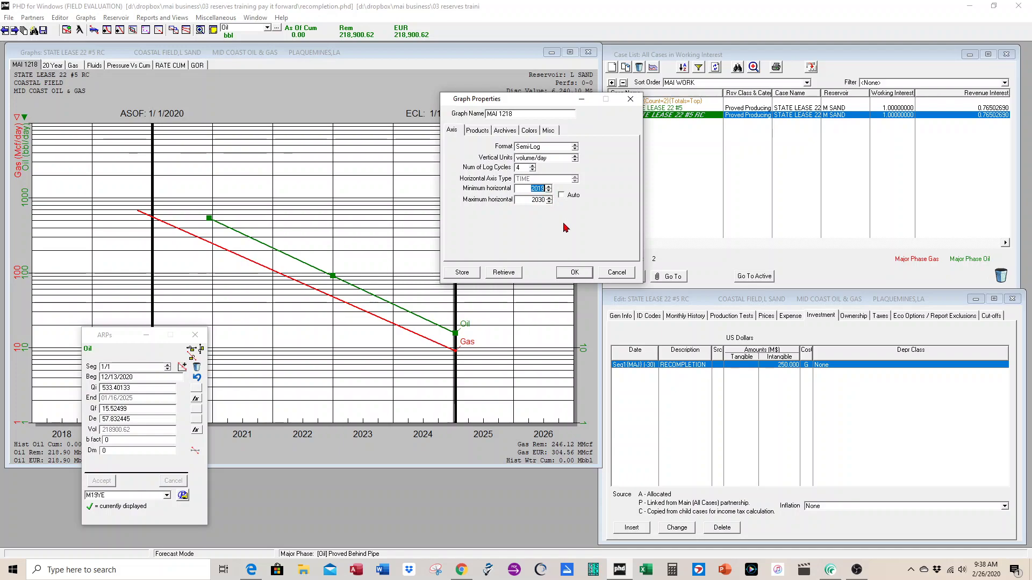
{"action": "left_click", "coordinate": [574, 273]}
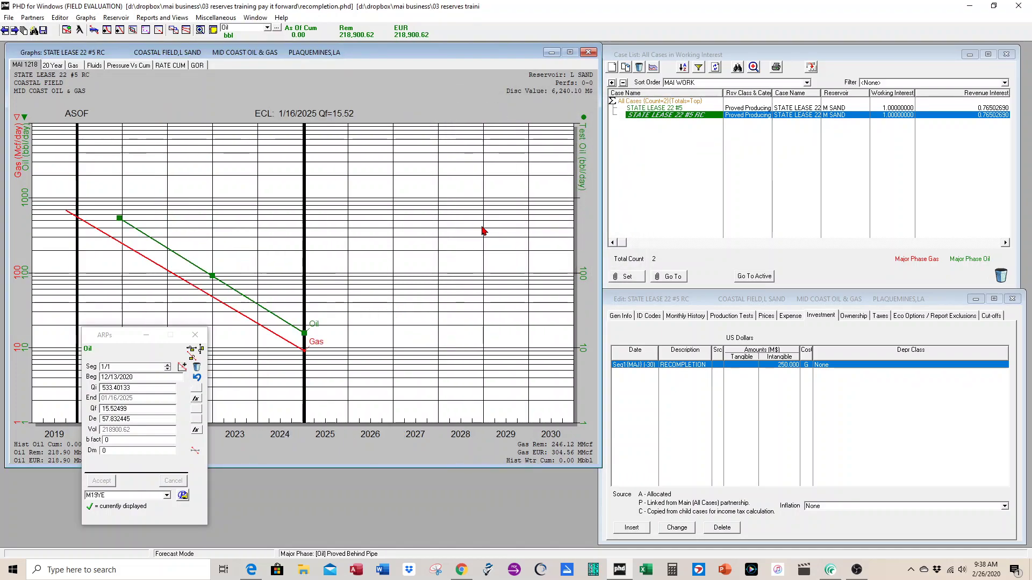
{"action": "double_click", "coordinate": [483, 231]}
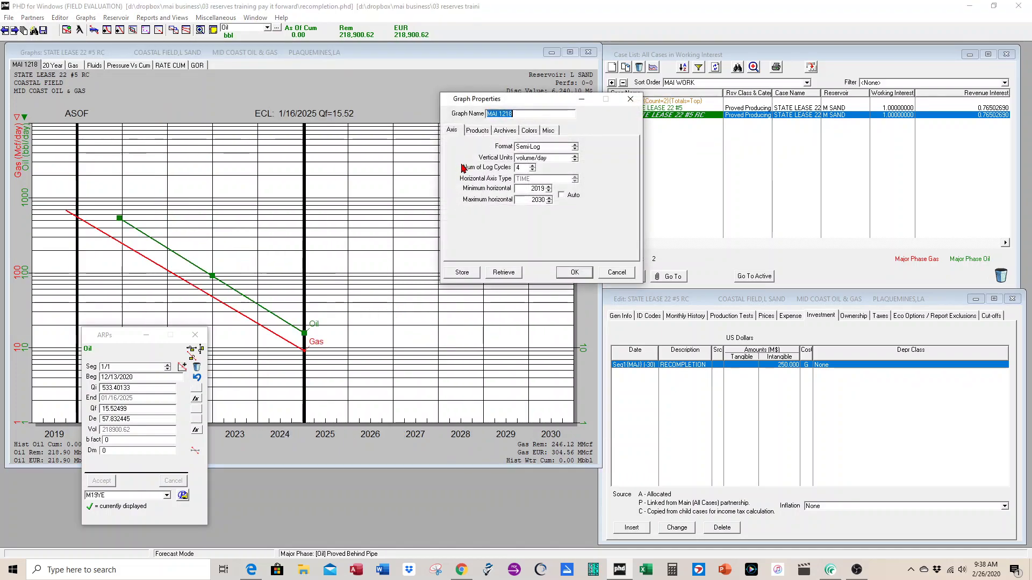
{"action": "left_click", "coordinate": [477, 131]}
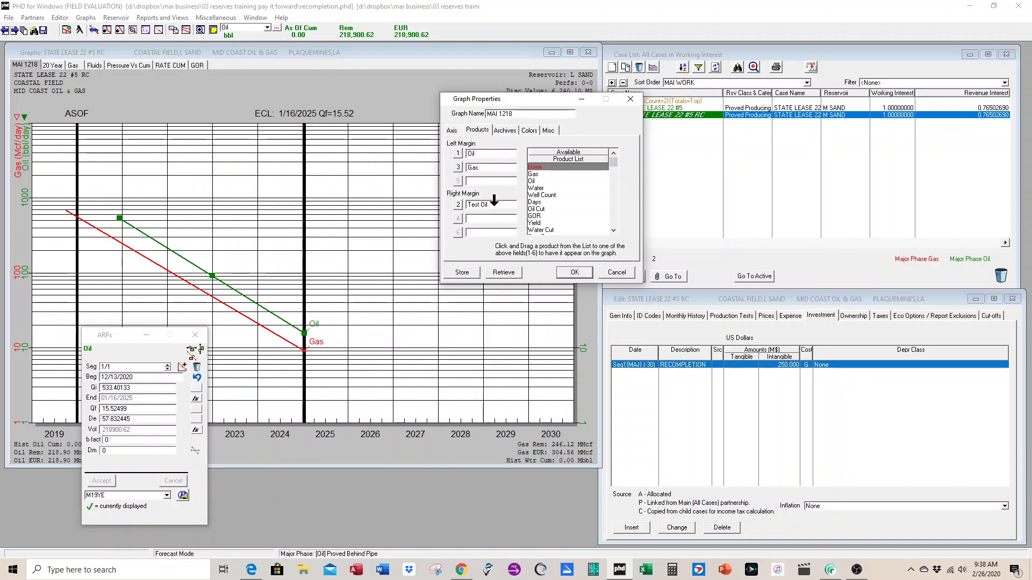
{"action": "left_click", "coordinate": [574, 273]}
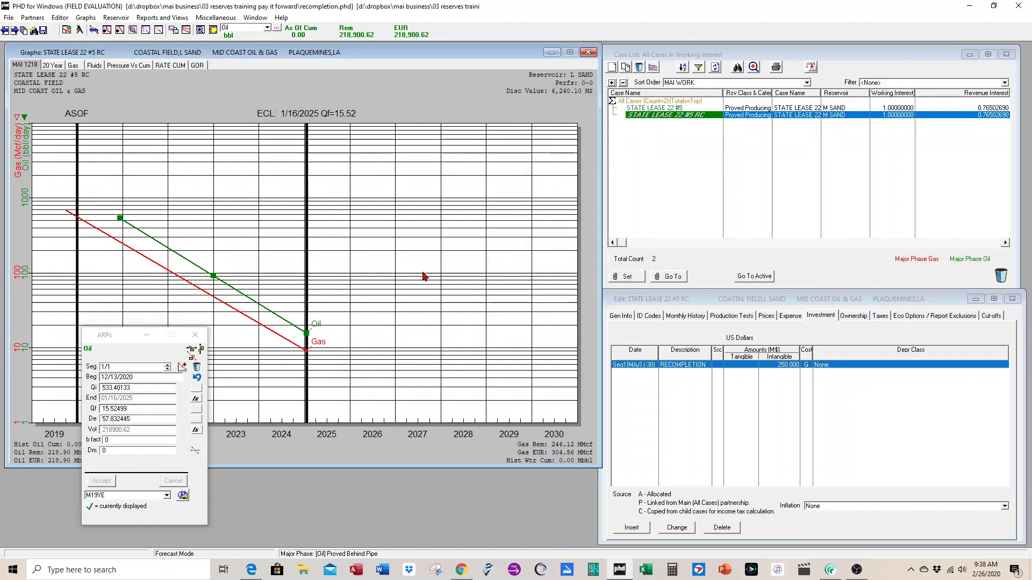
Delete the gas forecast and reshape the oil decline to end 4/9/2027 with 150,595.21 bbl EUR.
{"action": "left_click", "coordinate": [19, 274]}
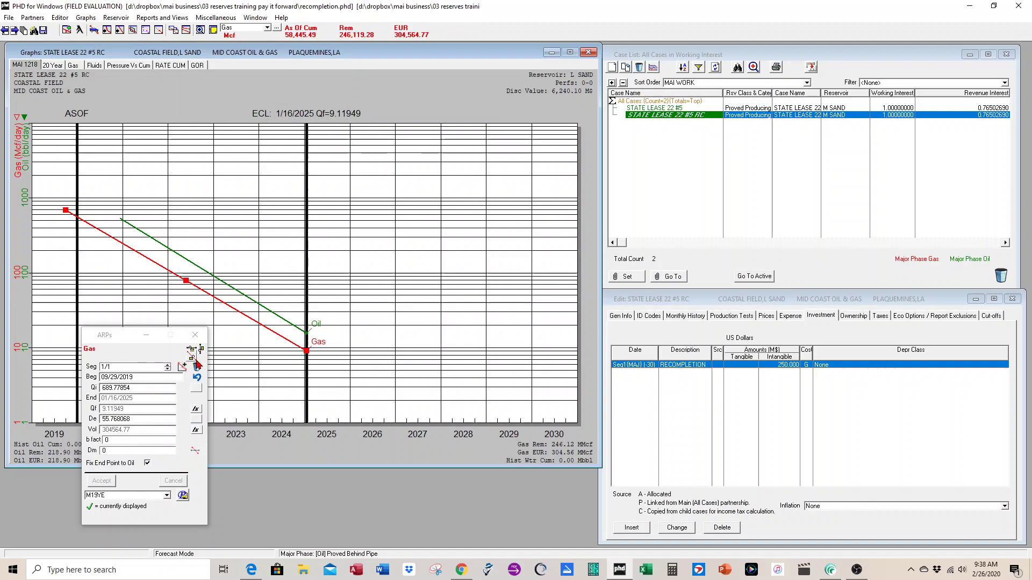
{"action": "key", "text": "Delete"}
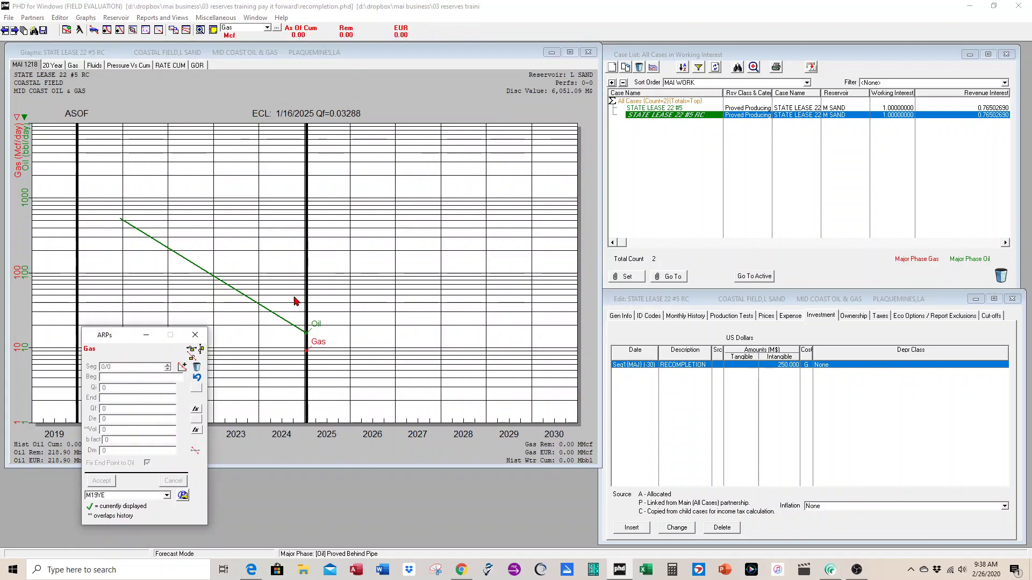
{"action": "left_click", "coordinate": [25, 277]}
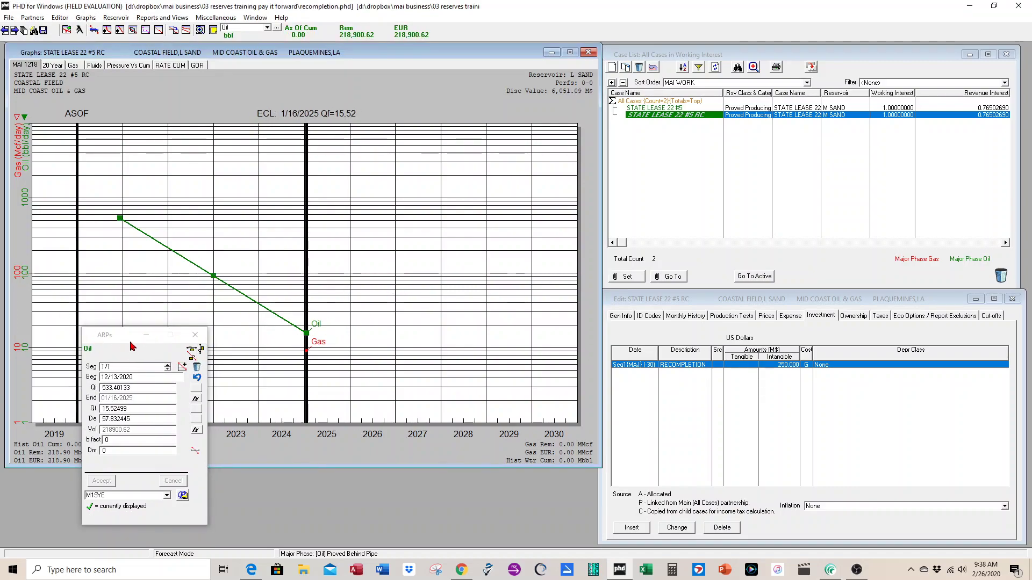
{"action": "left_click_drag", "start_coordinate": [132, 335], "coordinate": [232, 373]}
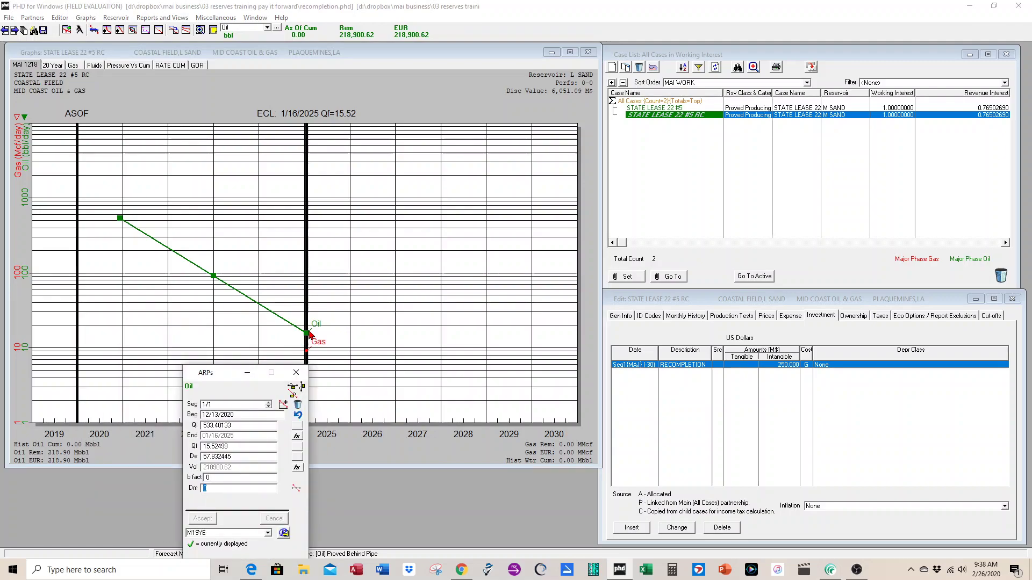
{"action": "left_click_drag", "start_coordinate": [306, 334], "coordinate": [423, 321]}
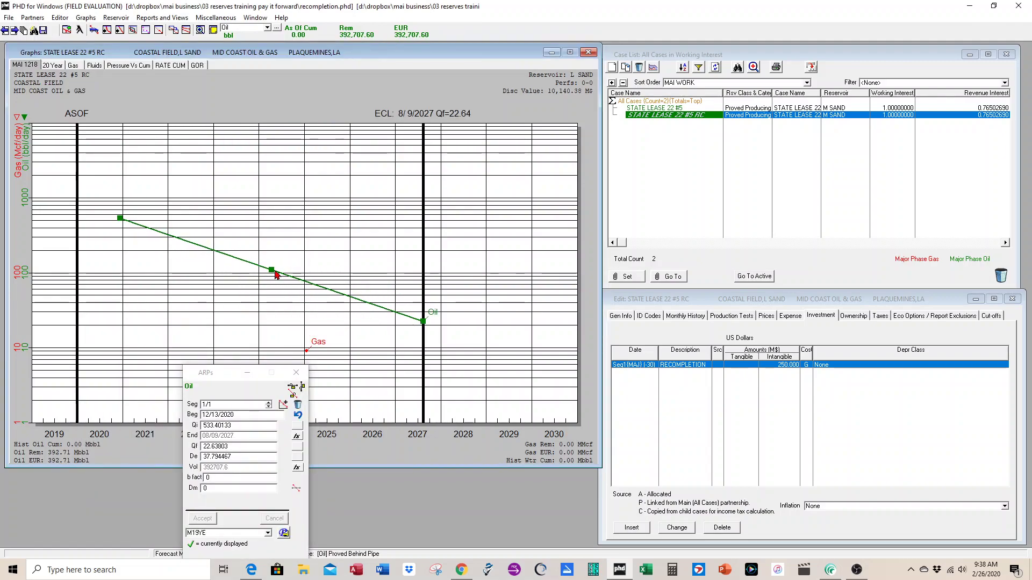
{"action": "left_click_drag", "start_coordinate": [273, 273], "coordinate": [277, 302]}
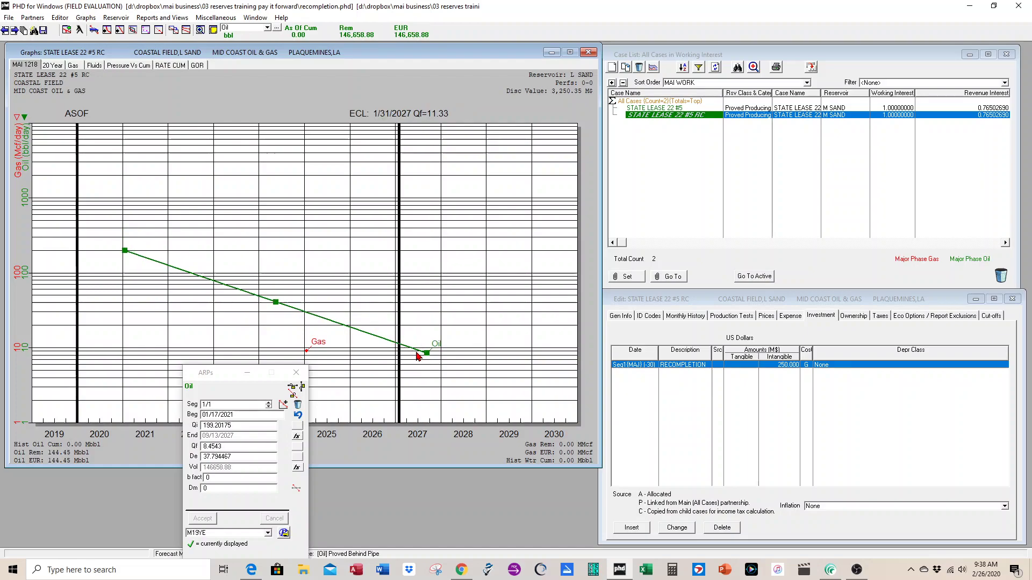
{"action": "left_click_drag", "start_coordinate": [427, 352], "coordinate": [429, 350]}
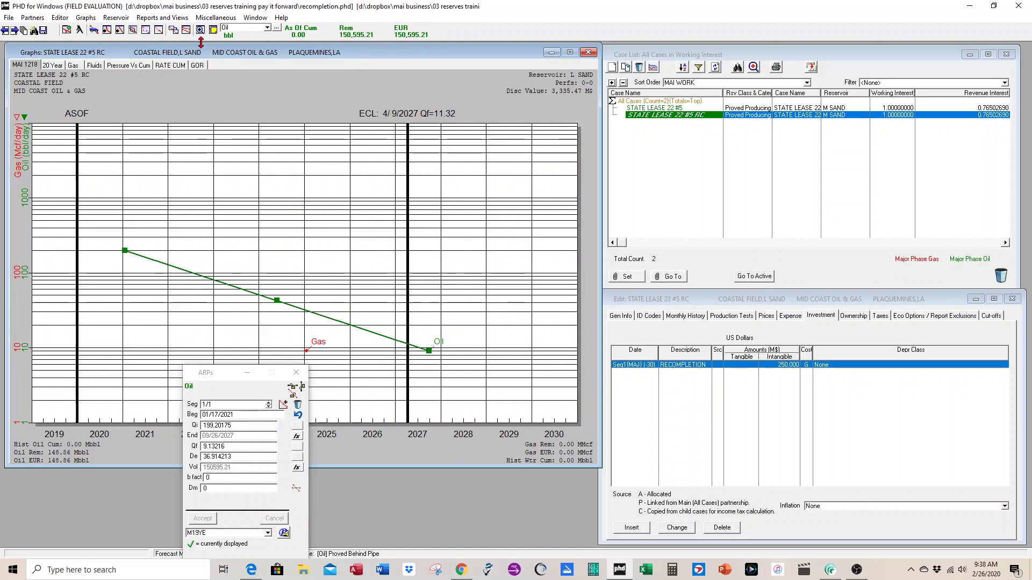
Add a two-line paragraph note to the graph: '5 AC 10 FT 400 BO/AF' and 'EUR 200 MBO'.
{"action": "left_click", "coordinate": [213, 29]}
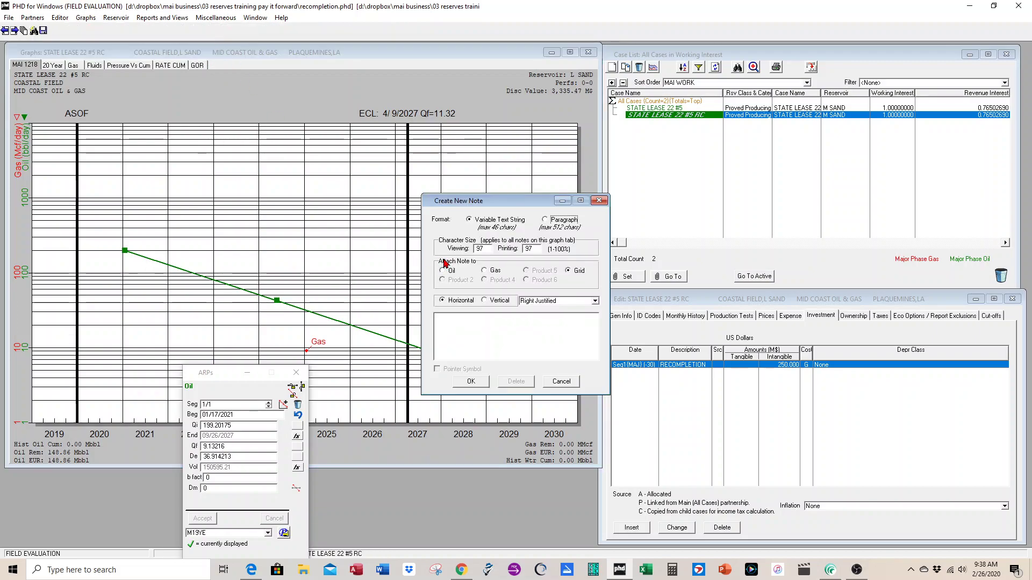
{"action": "left_click", "coordinate": [546, 221]}
{"action": "left_click", "coordinate": [472, 337]}
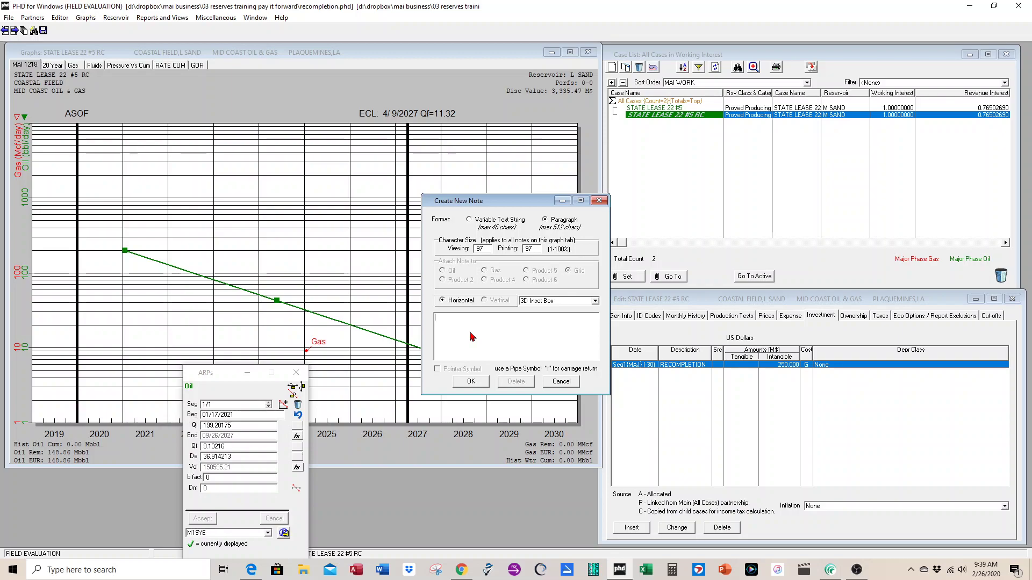
{"action": "type", "text": "5 AC 10 FT 400 BO/AF"}
{"action": "key", "text": "Return"}
{"action": "type", "text": "EUR 200 MBO"}
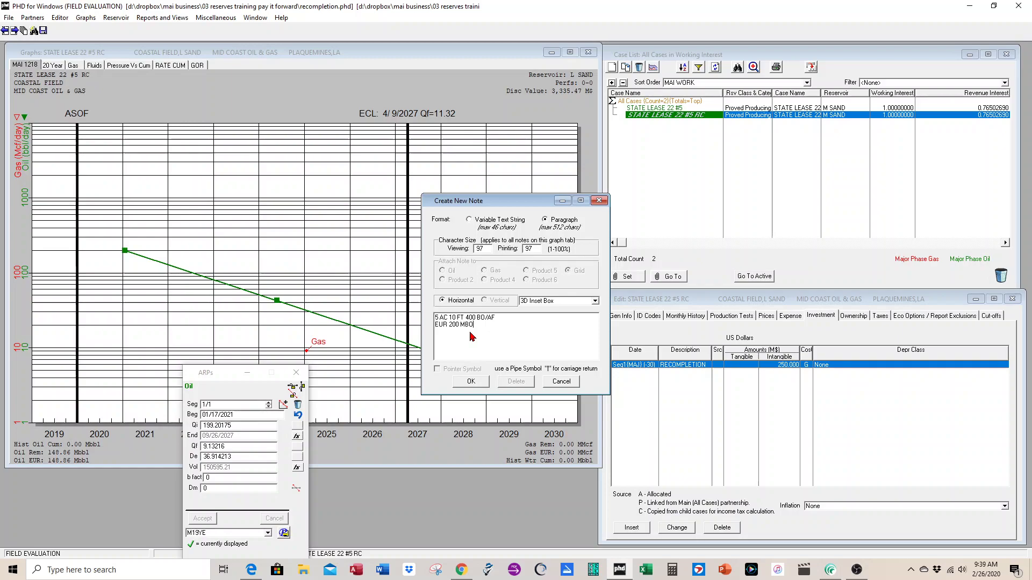
{"action": "left_click", "coordinate": [472, 381]}
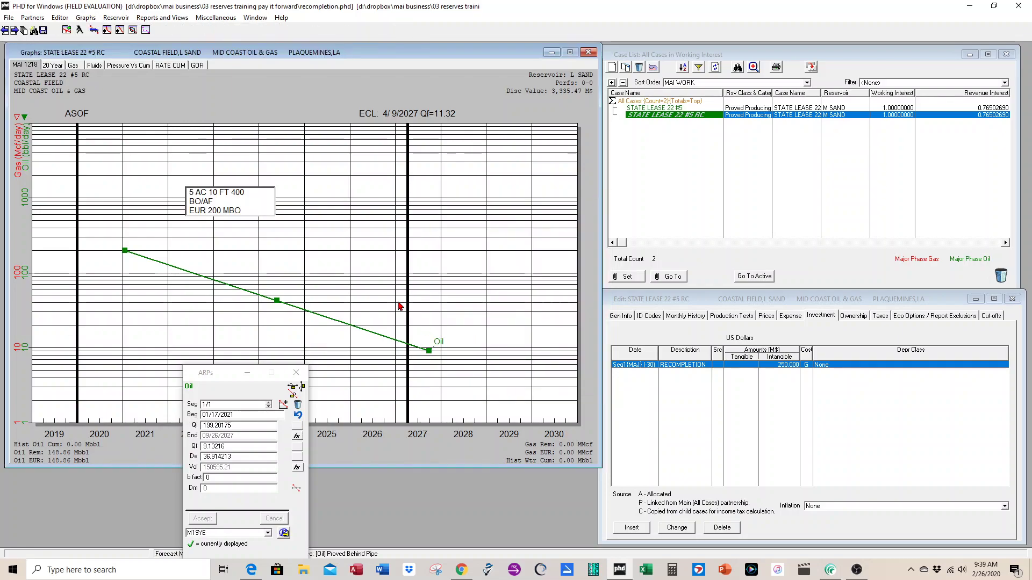
Widen the note box, reposition the decline panel, and stretch the oil forecast end out to 2029.
{"action": "left_click_drag", "start_coordinate": [274, 200], "coordinate": [350, 201]}
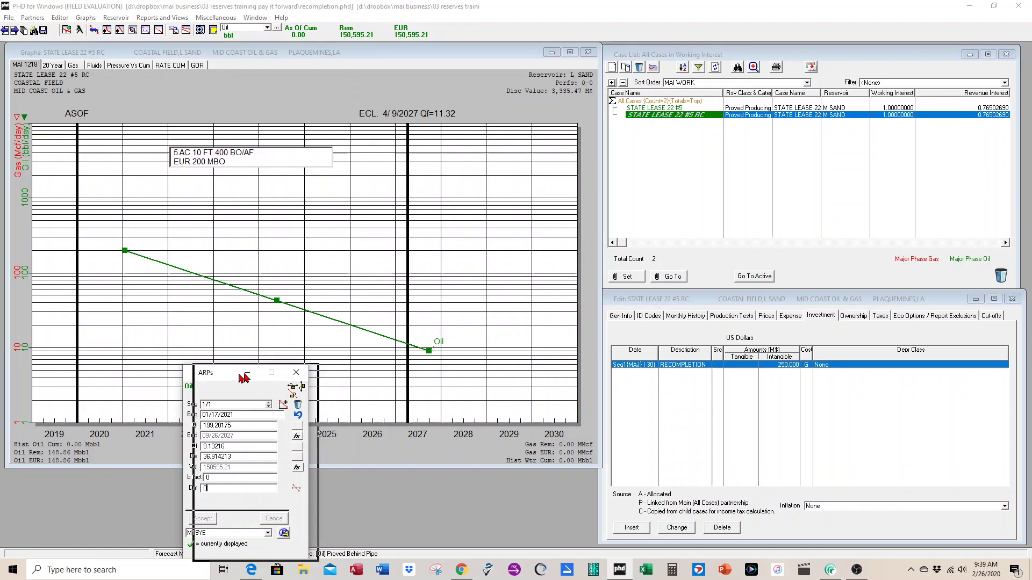
{"action": "left_click_drag", "start_coordinate": [226, 374], "coordinate": [329, 377]}
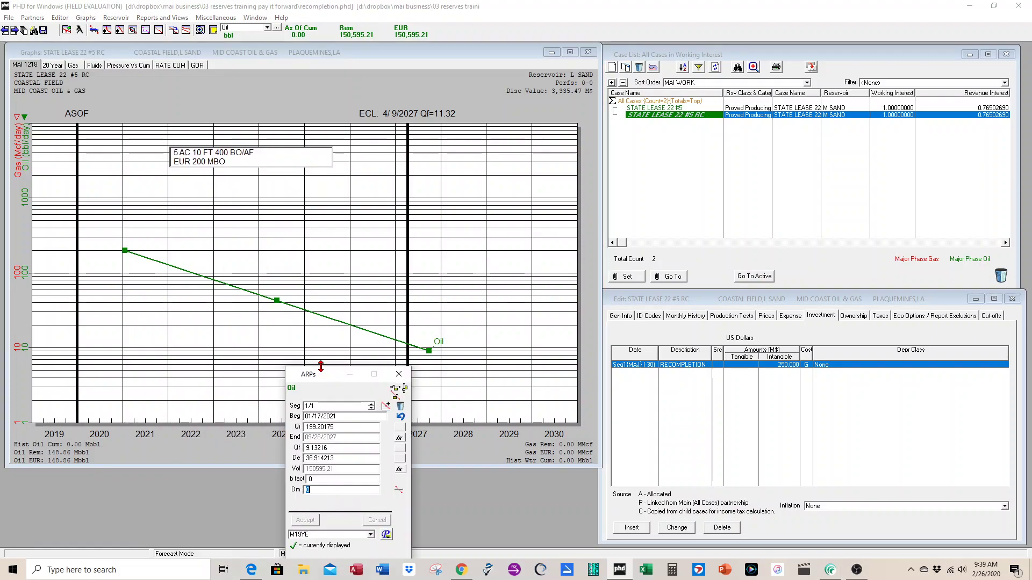
{"action": "left_click", "coordinate": [49, 463]}
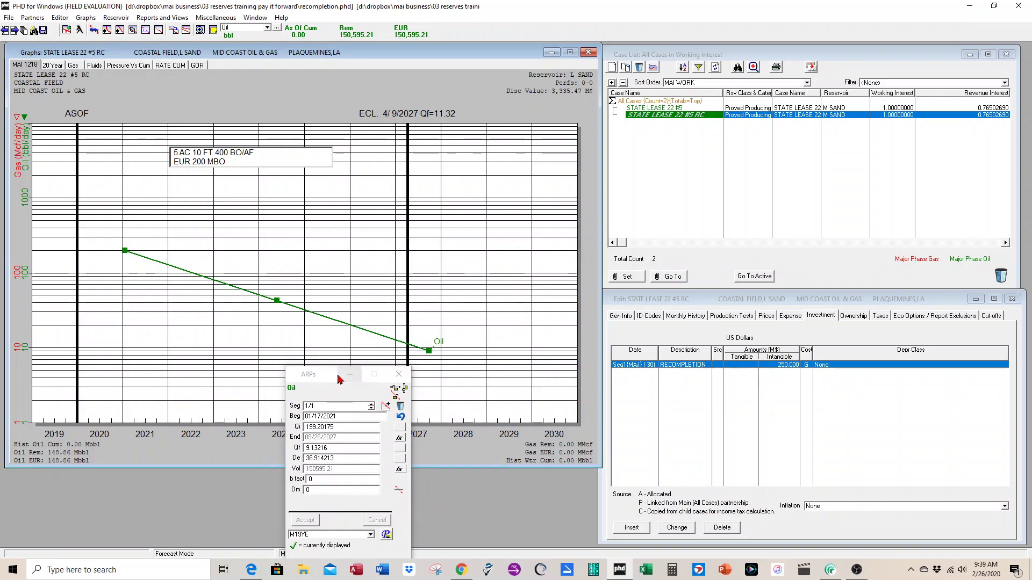
{"action": "left_click_drag", "start_coordinate": [339, 380], "coordinate": [171, 364]}
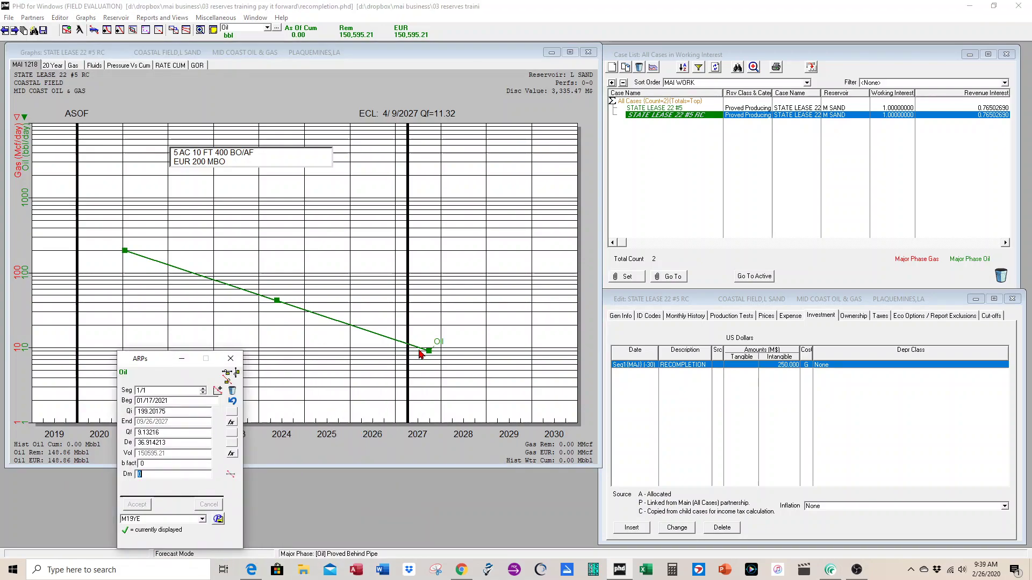
{"action": "left_click_drag", "start_coordinate": [428, 351], "coordinate": [495, 365]}
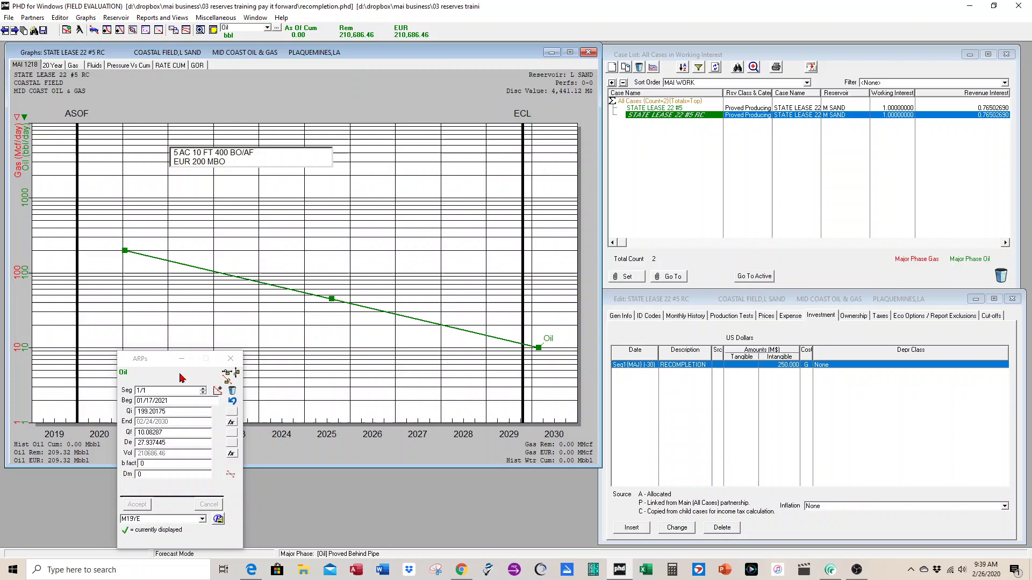
Set the oil decline volume to 200000 bbl, giving EUR 200,000.
{"action": "left_click", "coordinate": [202, 361]}
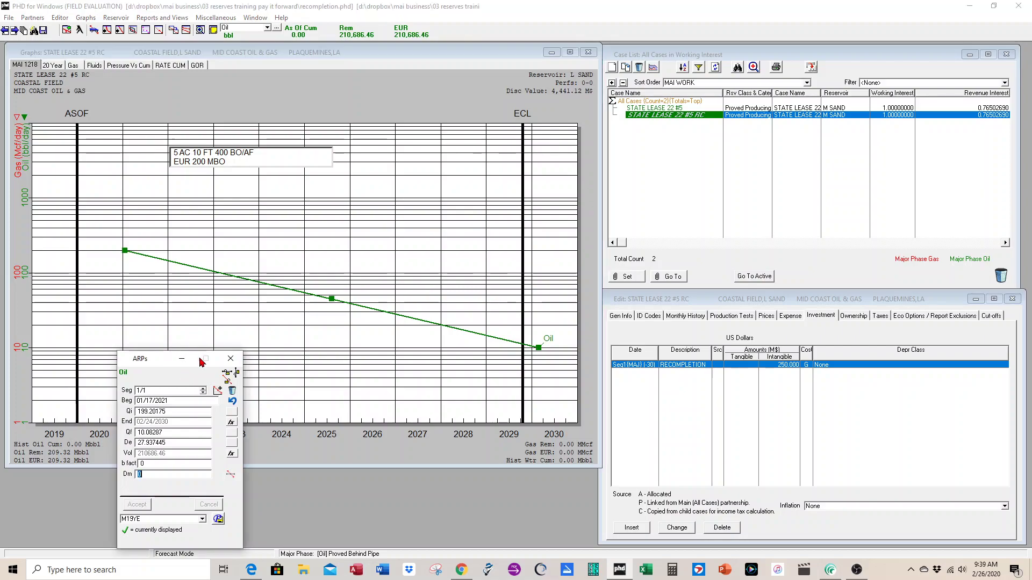
{"action": "left_click", "coordinate": [232, 453]}
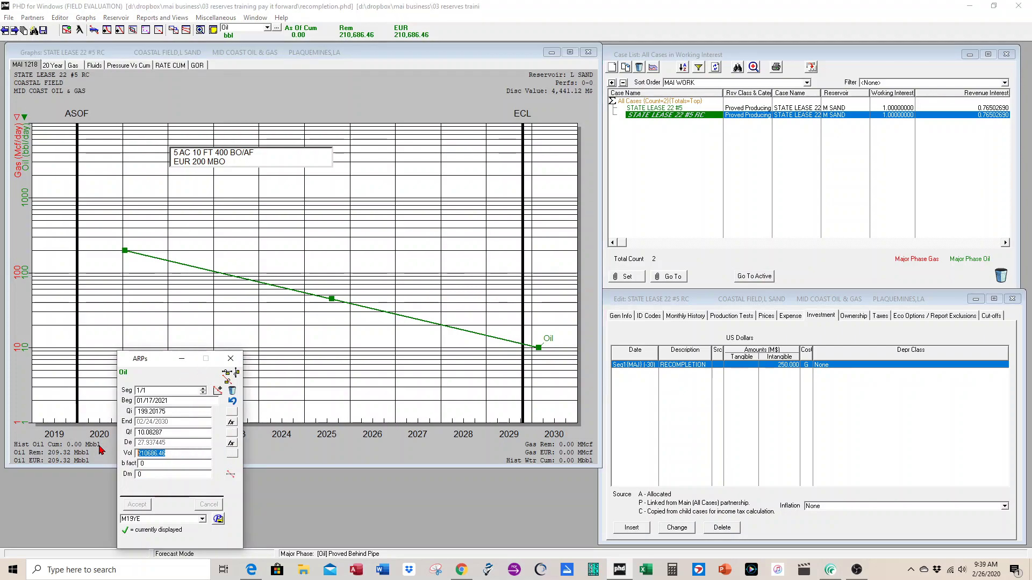
{"action": "type", "text": "200000"}
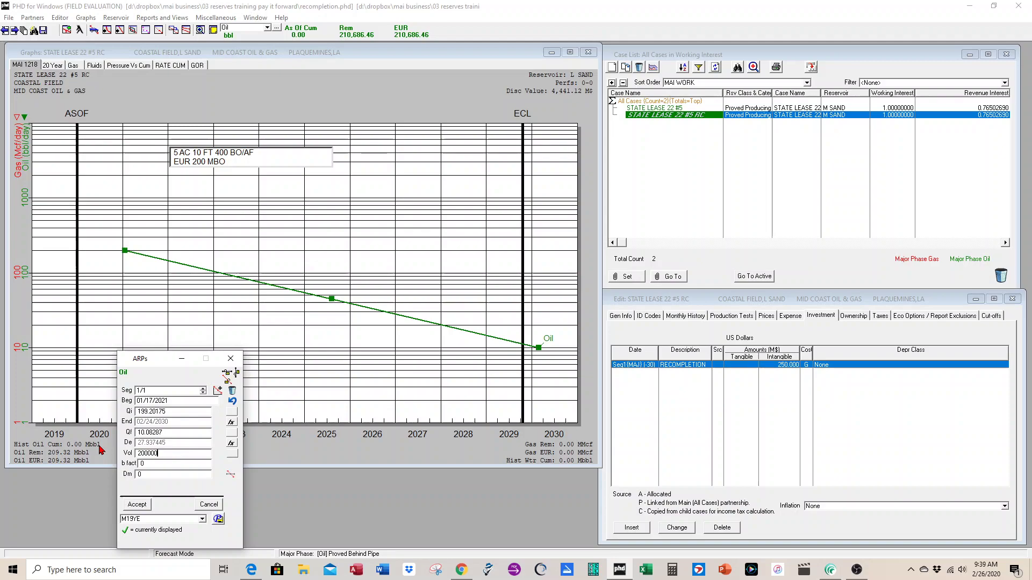
{"action": "left_click", "coordinate": [146, 506]}
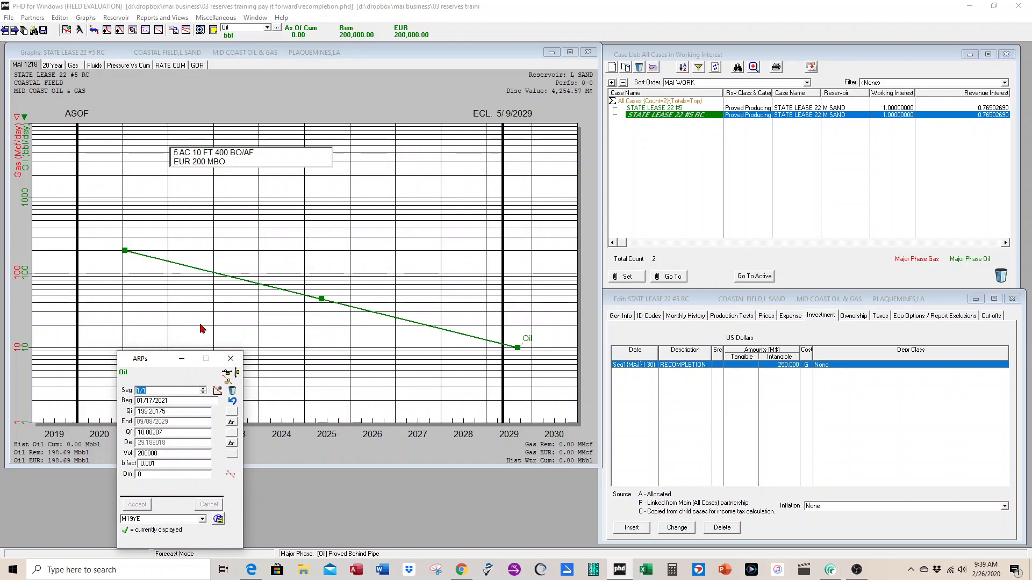
{"action": "left_click_drag", "start_coordinate": [159, 365], "coordinate": [338, 373]}
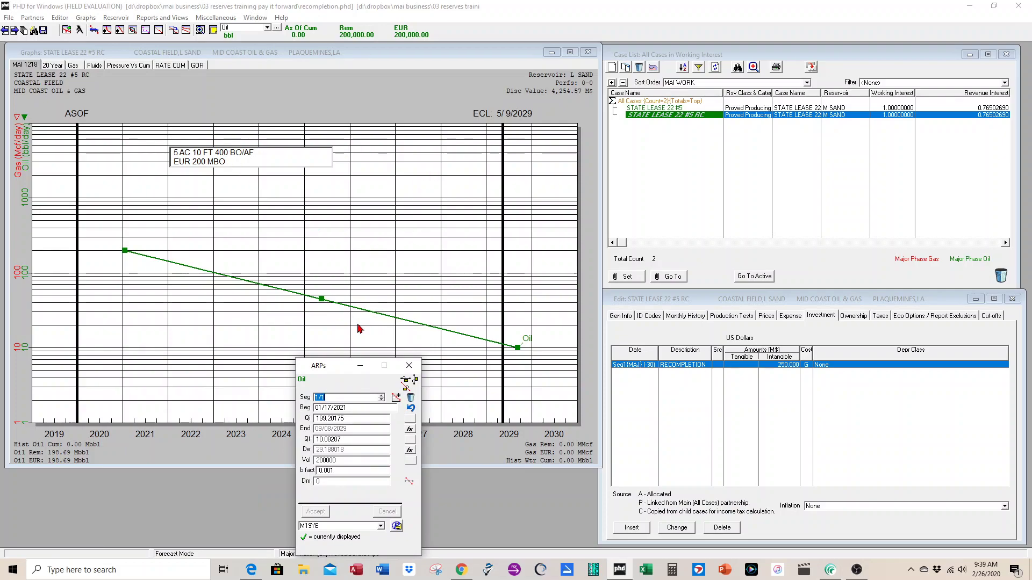
Commit the RC forecast changes and load the producing well STATE LEASE 22 #5.
{"action": "left_click", "coordinate": [43, 30]}
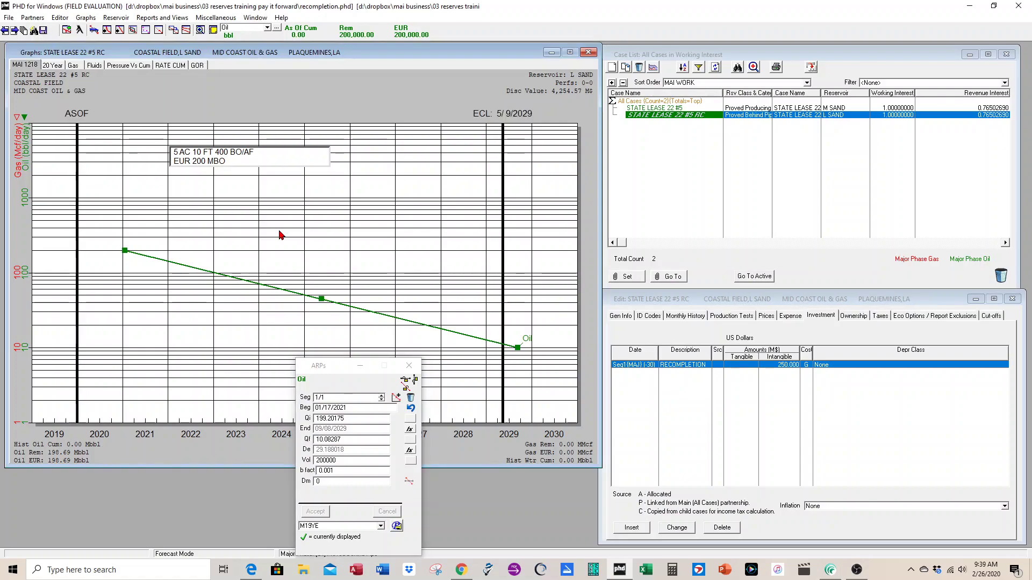
{"action": "left_click", "coordinate": [649, 108]}
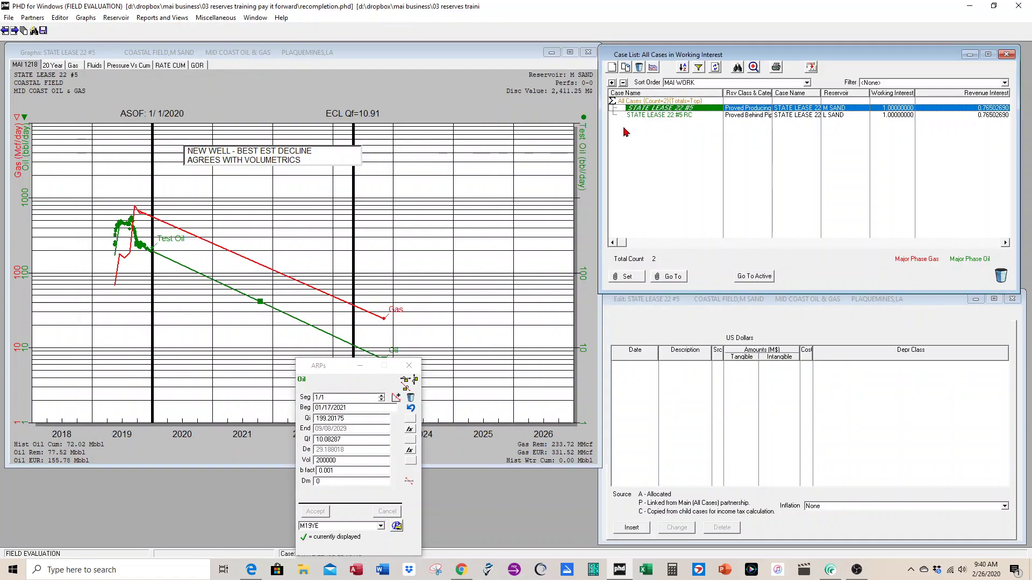
{"action": "left_click_drag", "start_coordinate": [343, 371], "coordinate": [159, 369]}
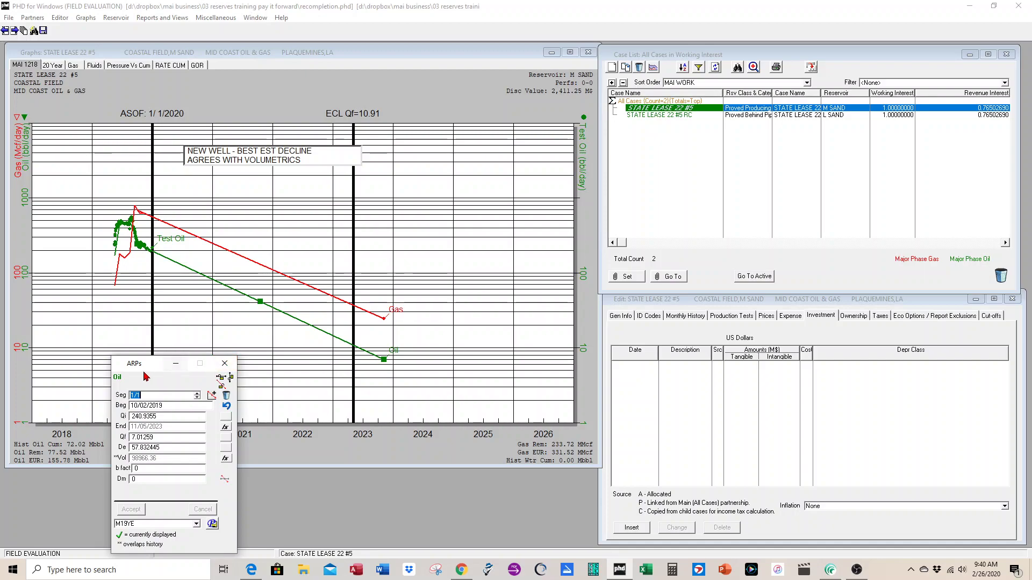
{"action": "left_click_drag", "start_coordinate": [156, 367], "coordinate": [152, 342]}
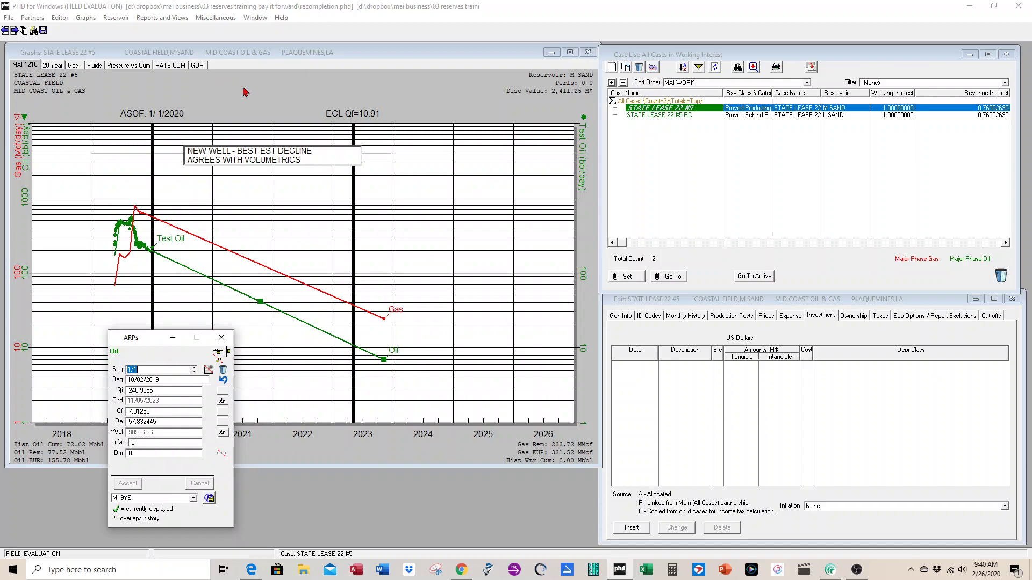
{"action": "left_click", "coordinate": [218, 75]}
{"action": "left_click", "coordinate": [60, 17]}
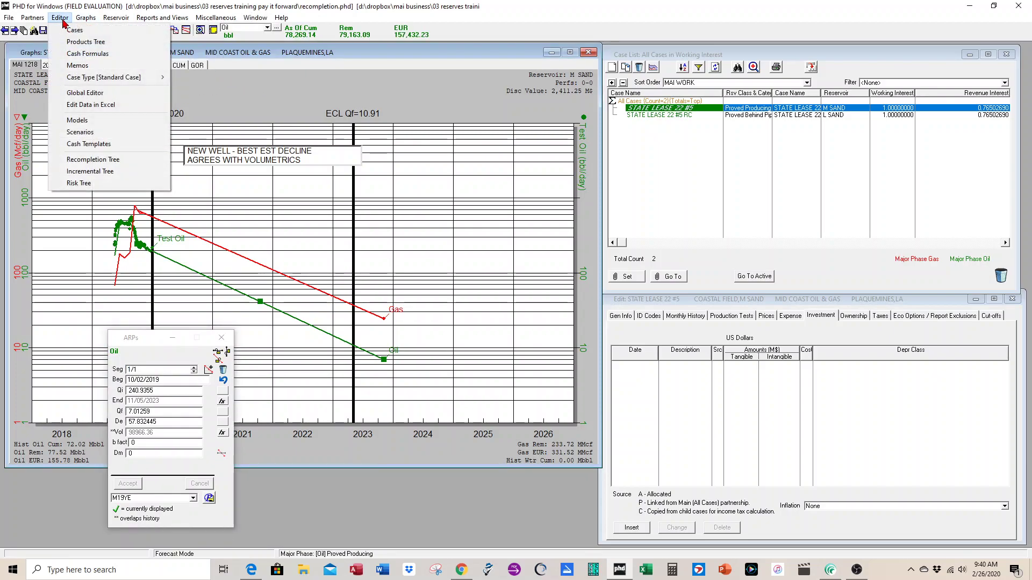
In the Recompletion Tree, nest STATE LEASE 22 #5 RC under STATE LEASE 22 #5 and open its offset editor.
{"action": "left_click", "coordinate": [94, 160]}
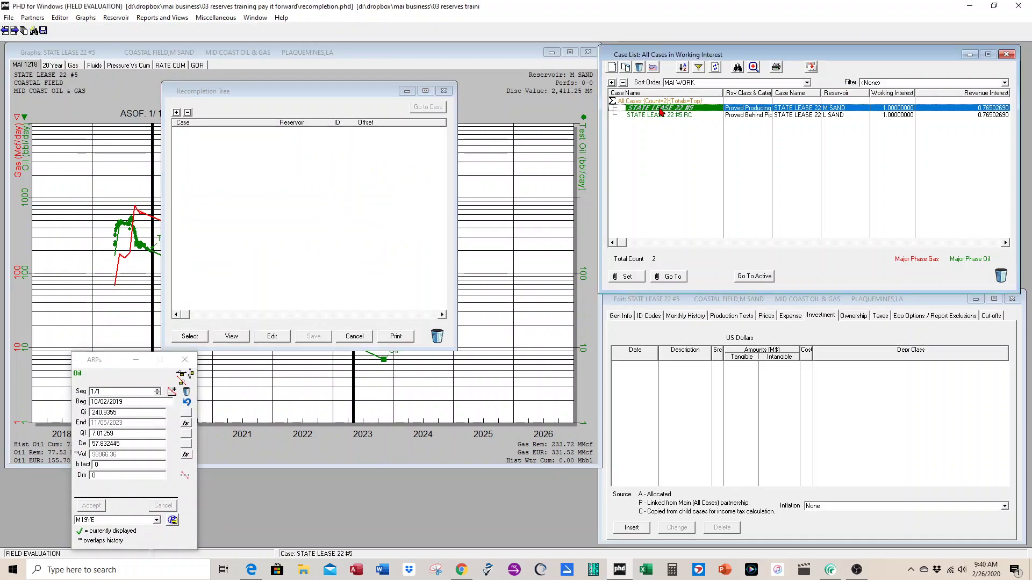
{"action": "left_click", "coordinate": [226, 143]}
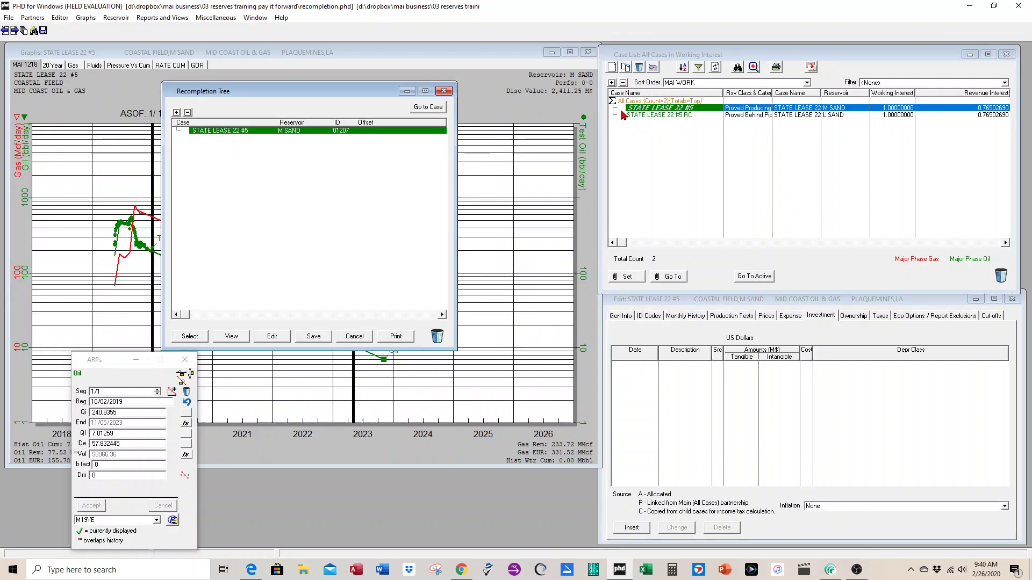
{"action": "left_click_drag", "start_coordinate": [678, 119], "coordinate": [246, 127]}
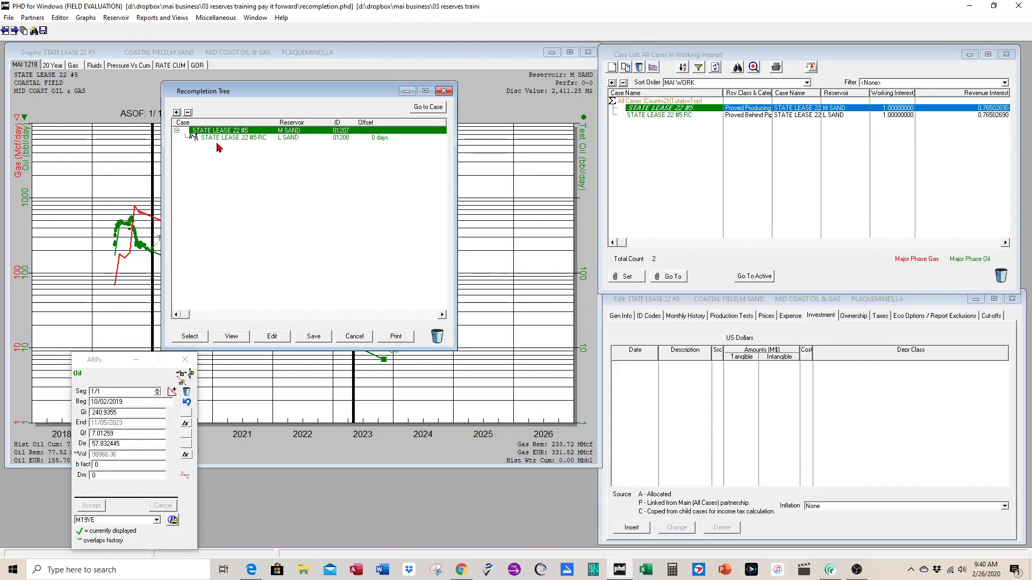
{"action": "left_click", "coordinate": [197, 140]}
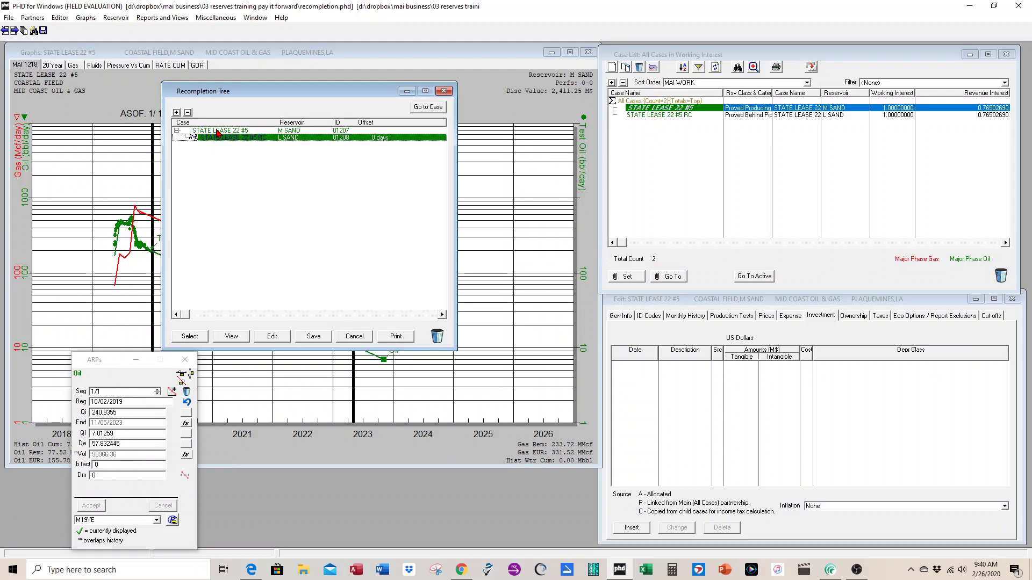
{"action": "key", "text": "Up"}
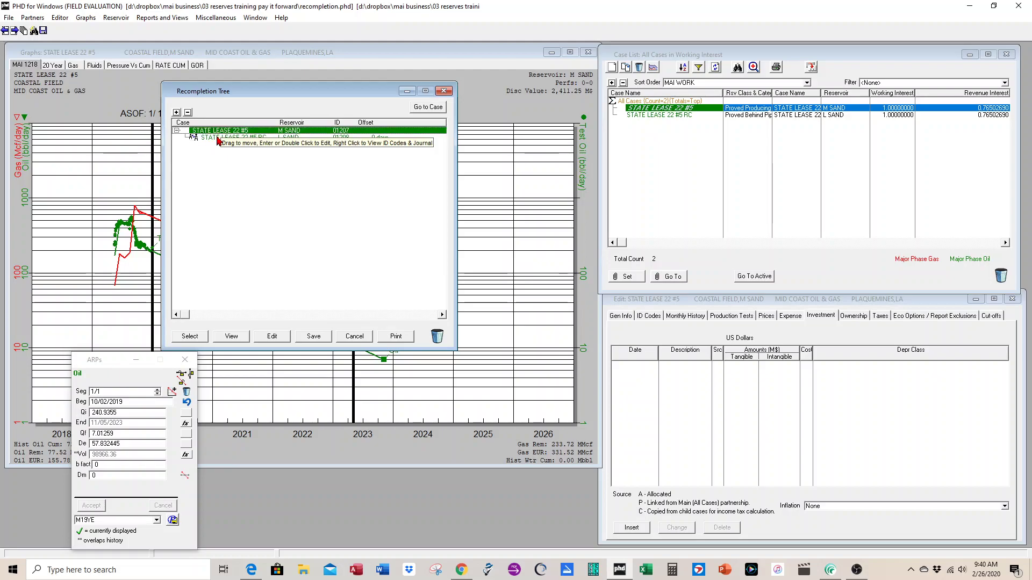
{"action": "left_click", "coordinate": [378, 138]}
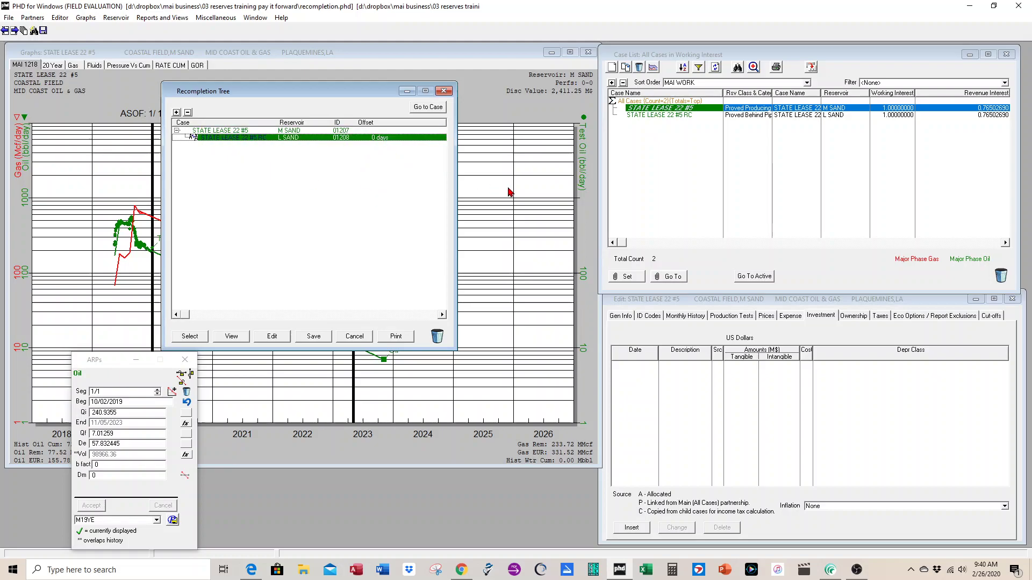
{"action": "double_click", "coordinate": [377, 140]}
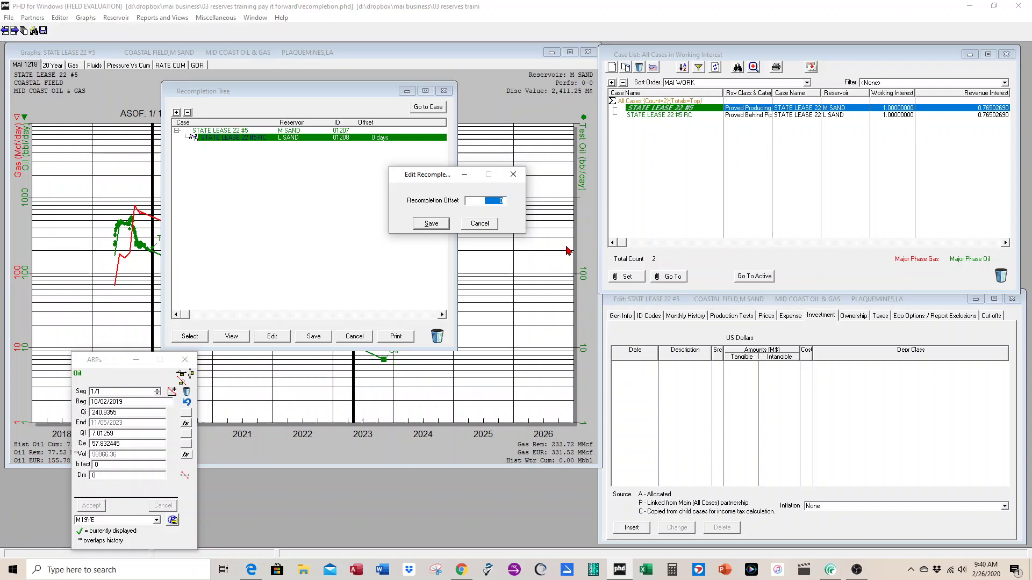
Save a 60-day recompletion offset for the RC case and close the Recompletion Tree.
{"action": "type", "text": "60"}
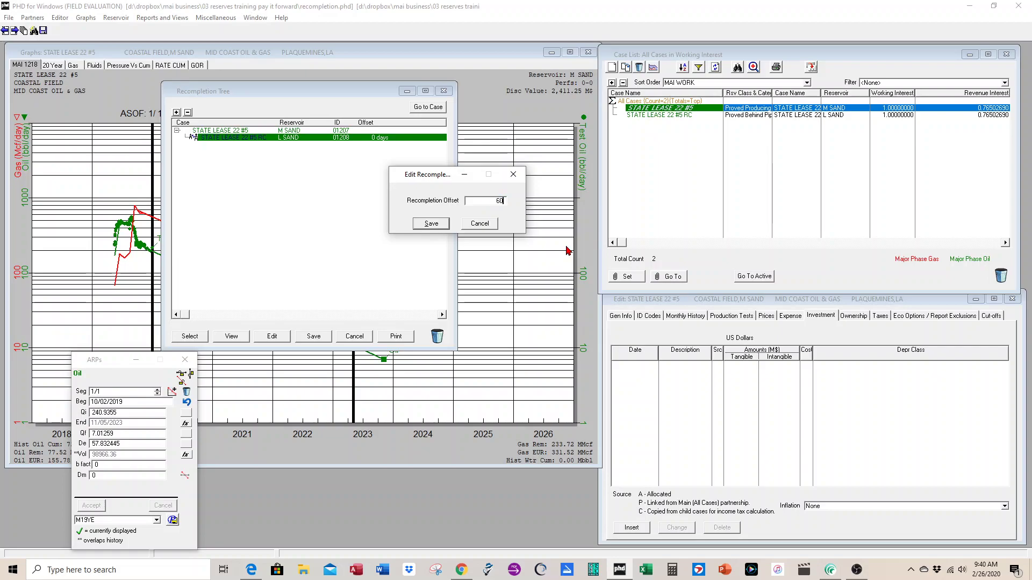
{"action": "left_click", "coordinate": [431, 223]}
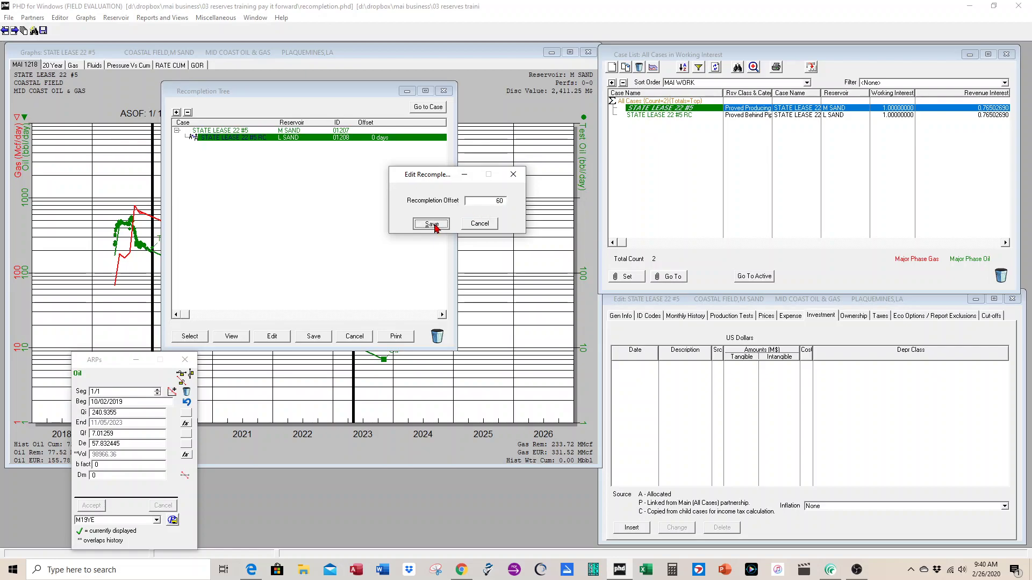
{"action": "left_click", "coordinate": [314, 337]}
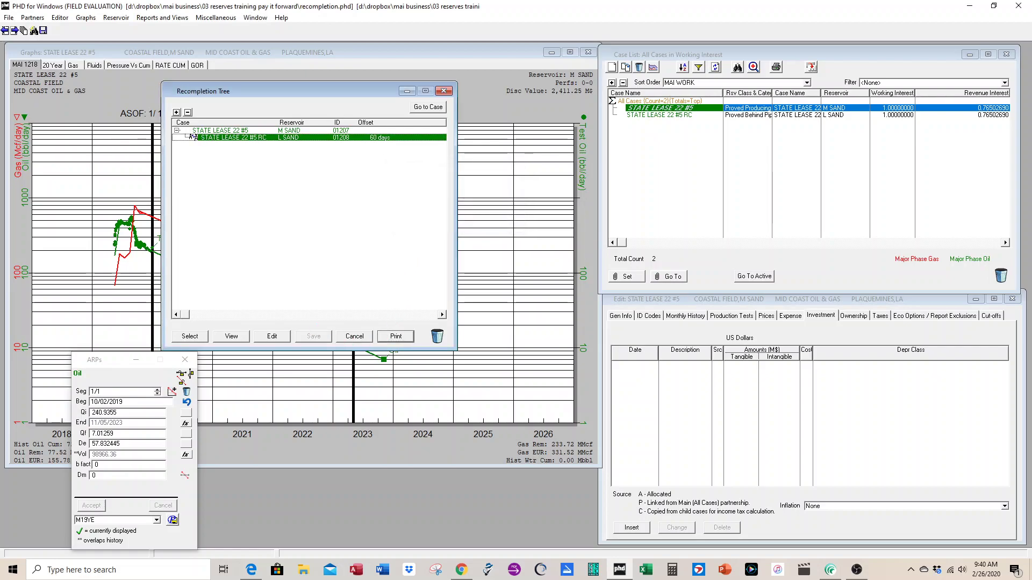
{"action": "left_click", "coordinate": [443, 91]}
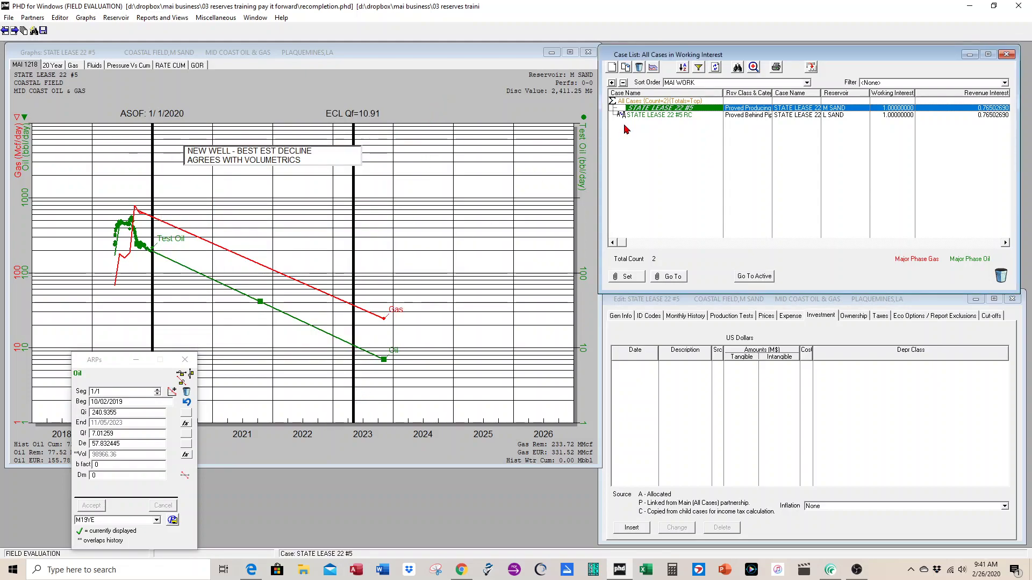
On the STATE LEASE 22 #5 RC case, extend the graph's time axis to 2032.
{"action": "left_click", "coordinate": [639, 115]}
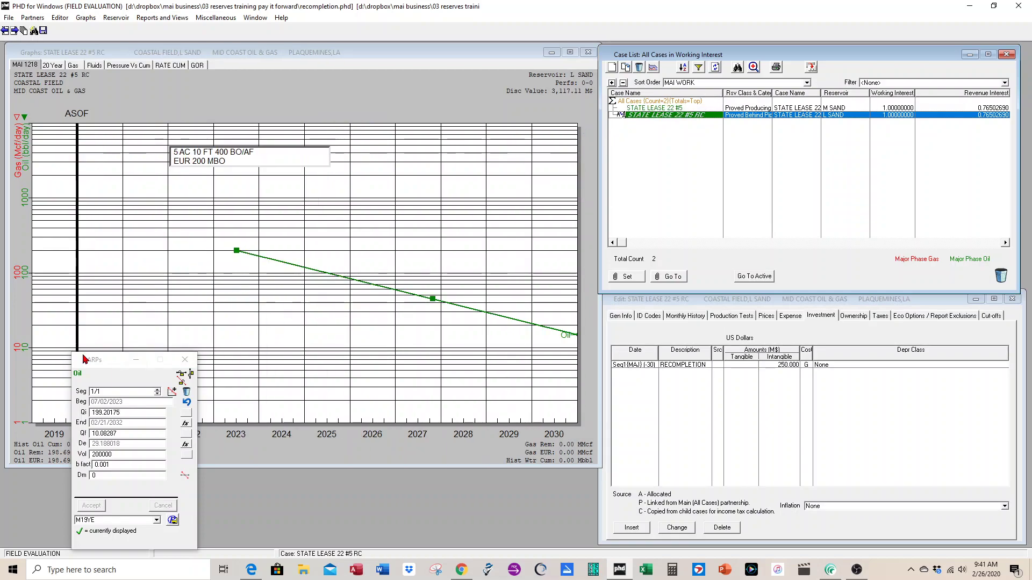
{"action": "left_click_drag", "start_coordinate": [83, 359], "coordinate": [351, 441]}
{"action": "double_click", "coordinate": [385, 249]}
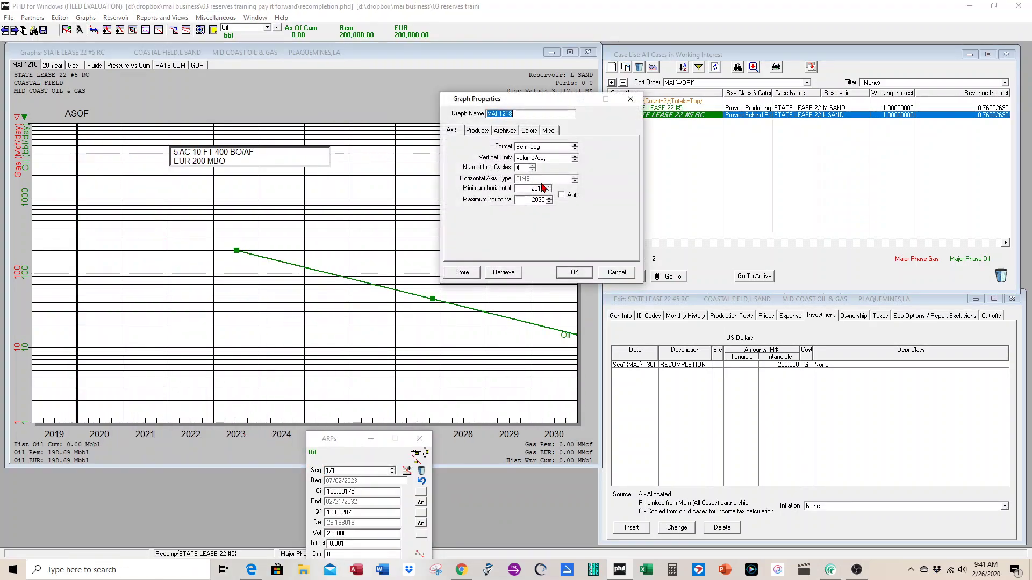
{"action": "left_click", "coordinate": [549, 198]}
{"action": "left_click", "coordinate": [550, 198]}
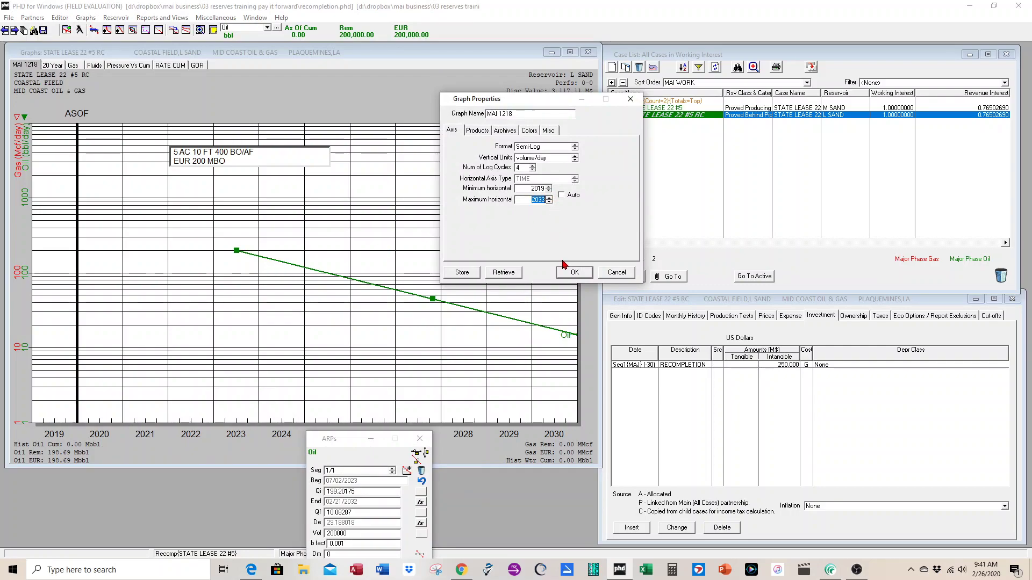
{"action": "left_click", "coordinate": [573, 272]}
{"action": "left_click_drag", "start_coordinate": [350, 442], "coordinate": [169, 336]}
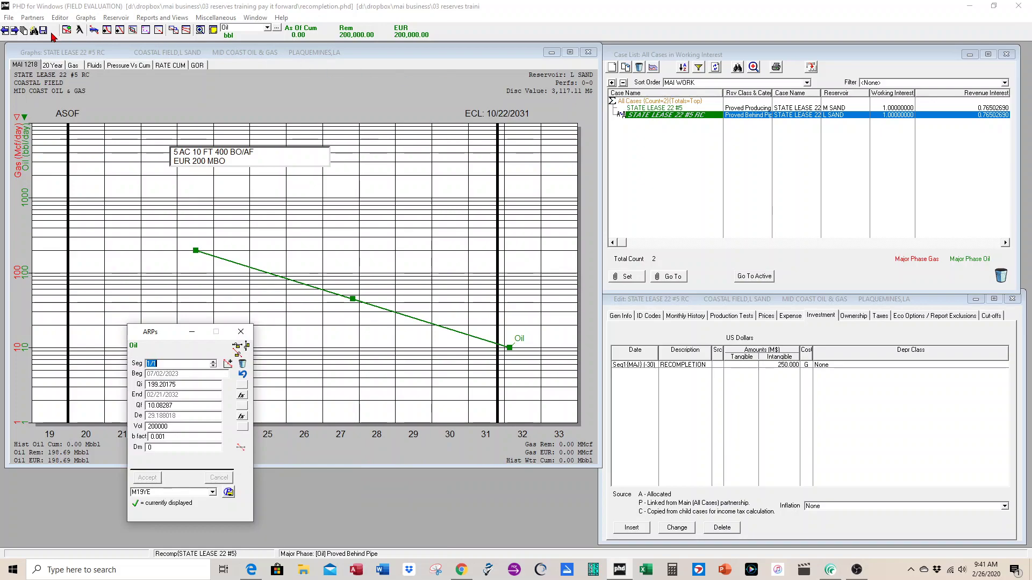
{"action": "left_click", "coordinate": [172, 53]}
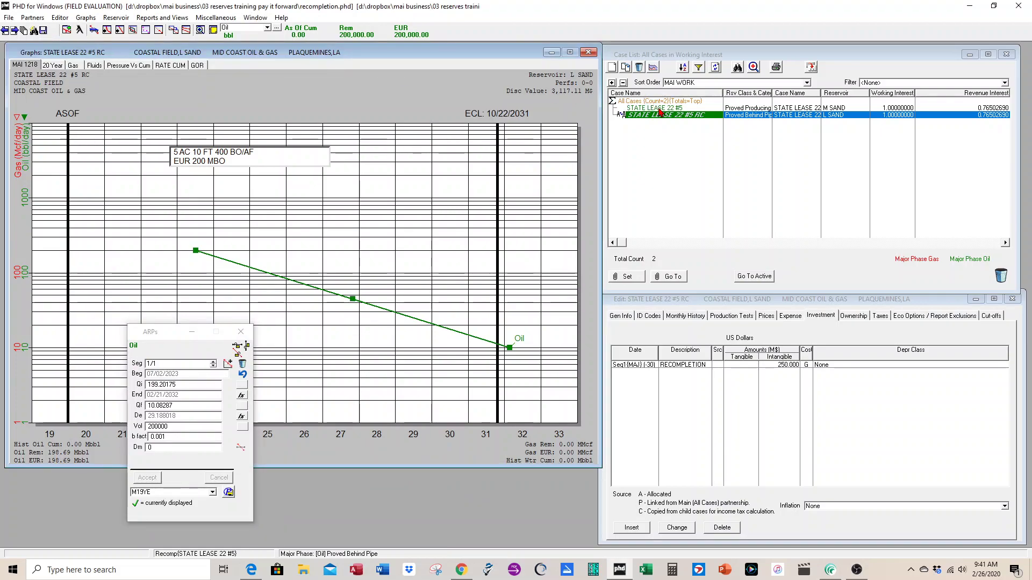
On producing well STATE LEASE 22 #5, drag the oil decline end to 11/15/2023.
{"action": "left_click", "coordinate": [660, 108]}
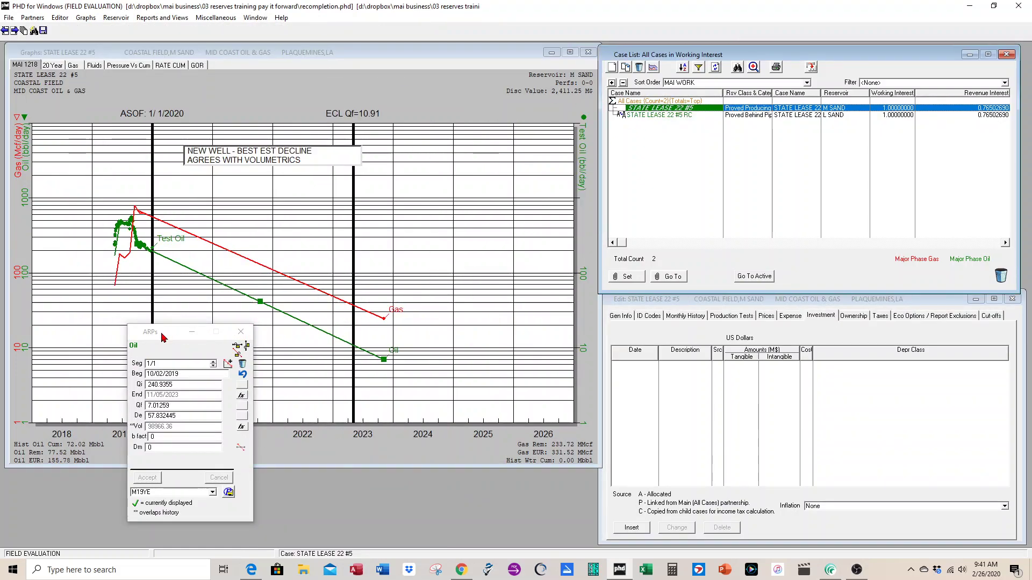
{"action": "left_click_drag", "start_coordinate": [390, 364], "coordinate": [215, 296]}
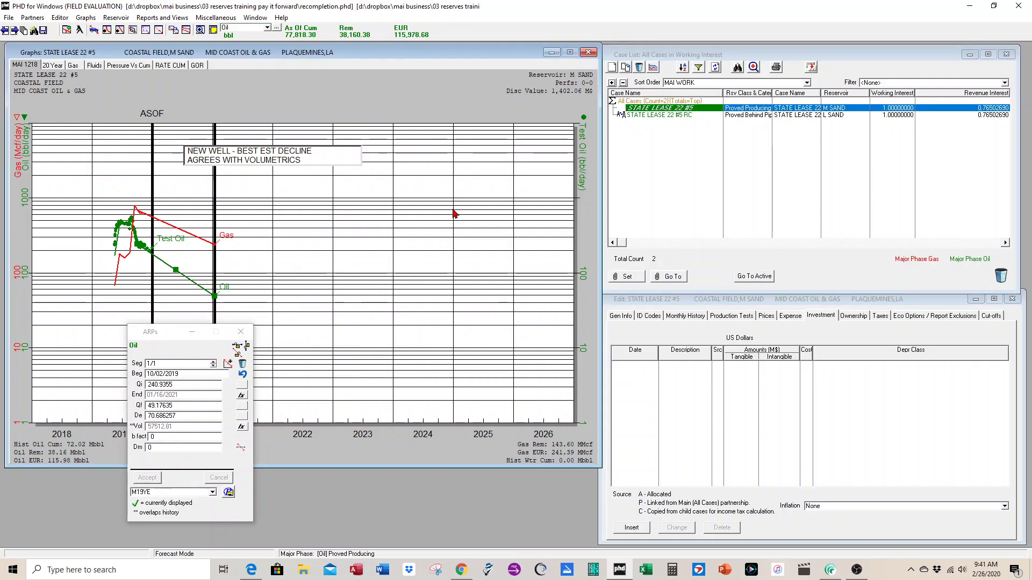
{"action": "key", "text": "Down"}
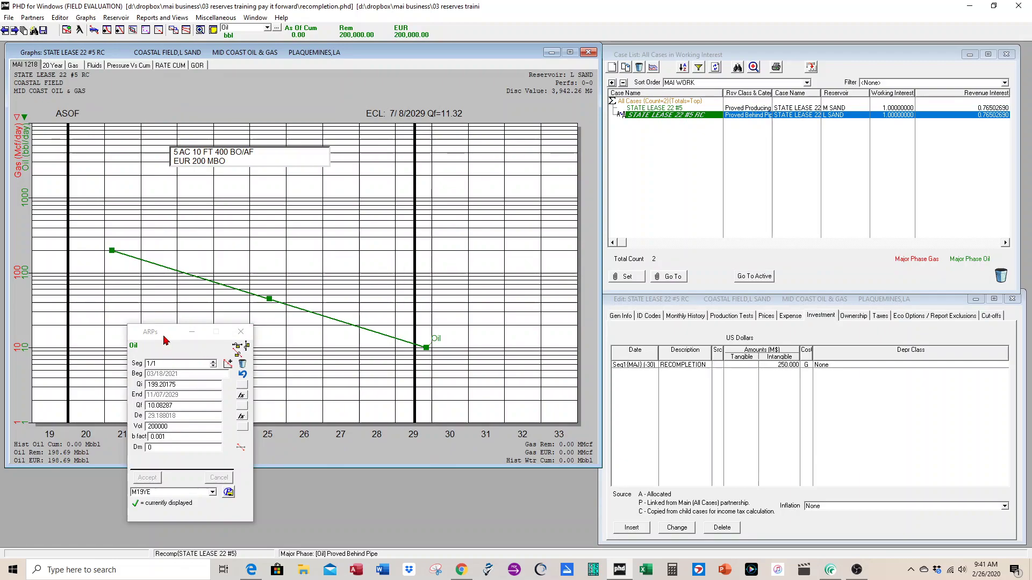
{"action": "left_click", "coordinate": [676, 109]}
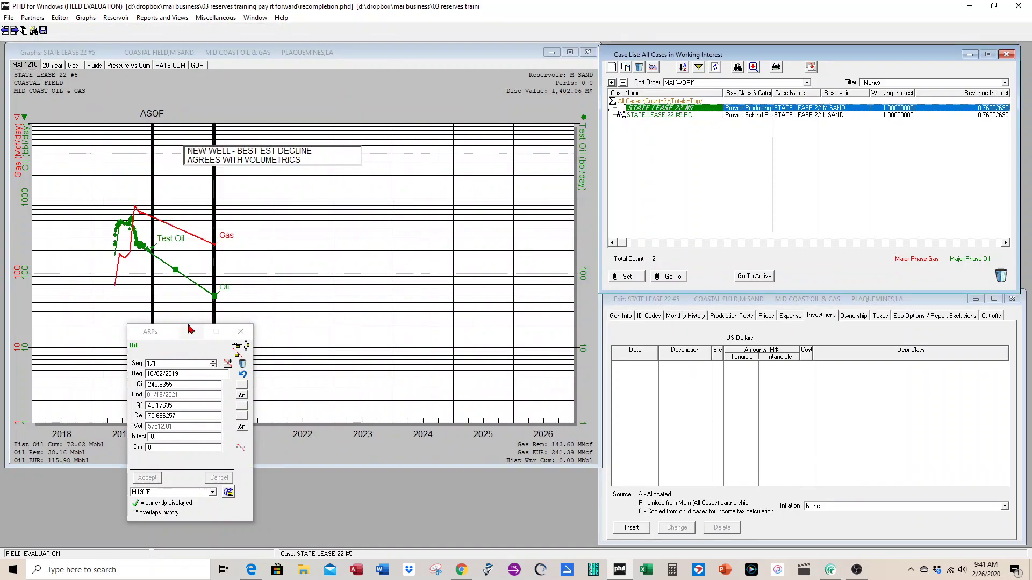
{"action": "left_click", "coordinate": [242, 366]}
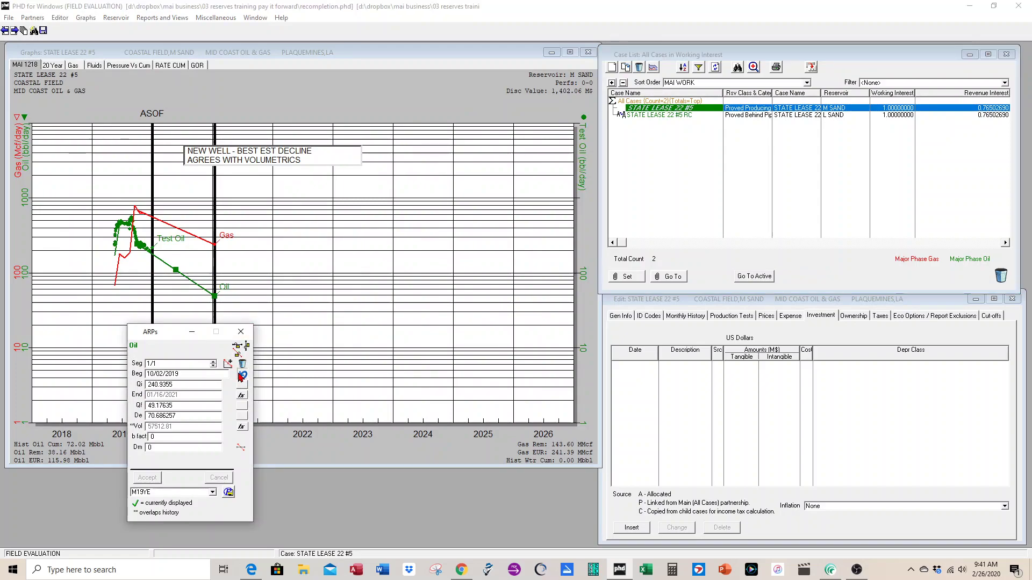
{"action": "left_click_drag", "start_coordinate": [217, 297], "coordinate": [385, 350]}
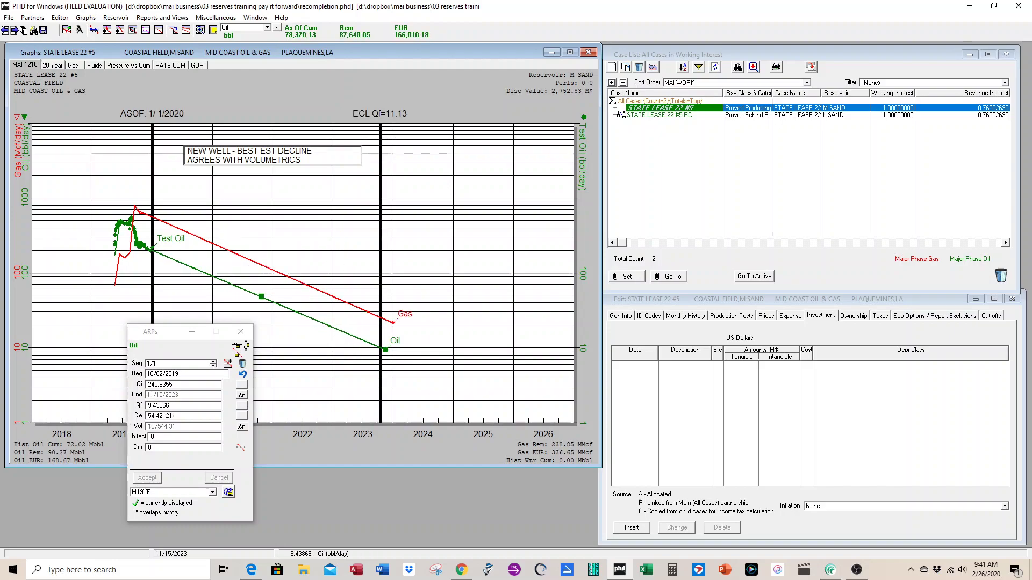
Return to the #5 RC case, whose oil forecast now begins 11/01/2023.
{"action": "key", "text": "Down"}
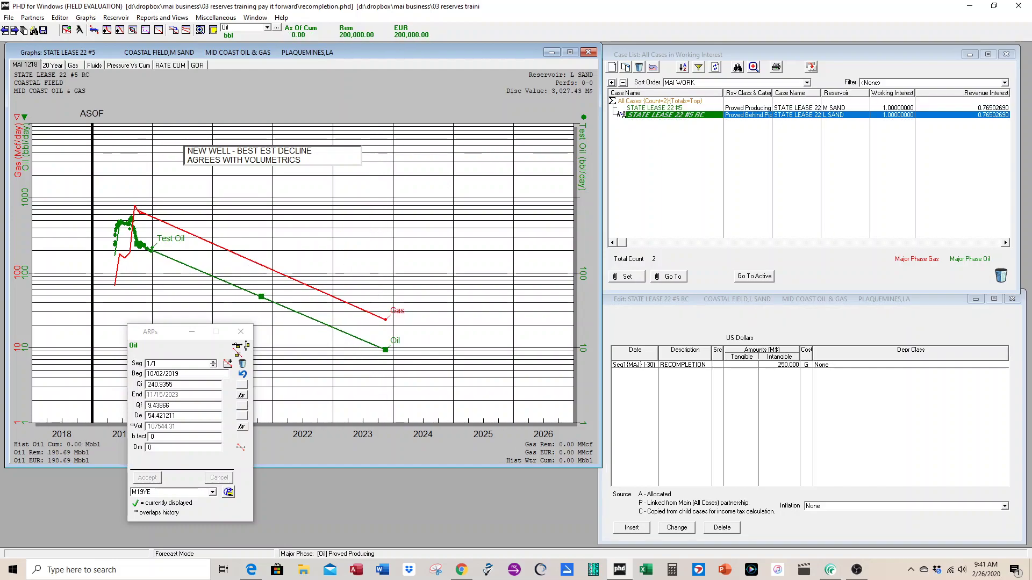
{"action": "left_click_drag", "start_coordinate": [164, 335], "coordinate": [163, 350]}
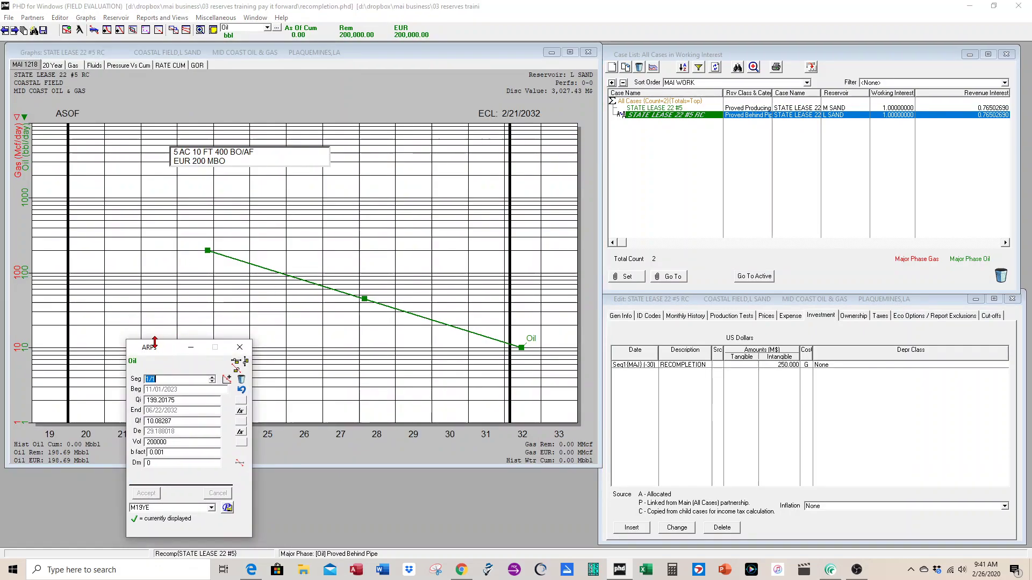
{"action": "left_click_drag", "start_coordinate": [169, 353], "coordinate": [128, 342]}
{"action": "left_click", "coordinate": [212, 122]}
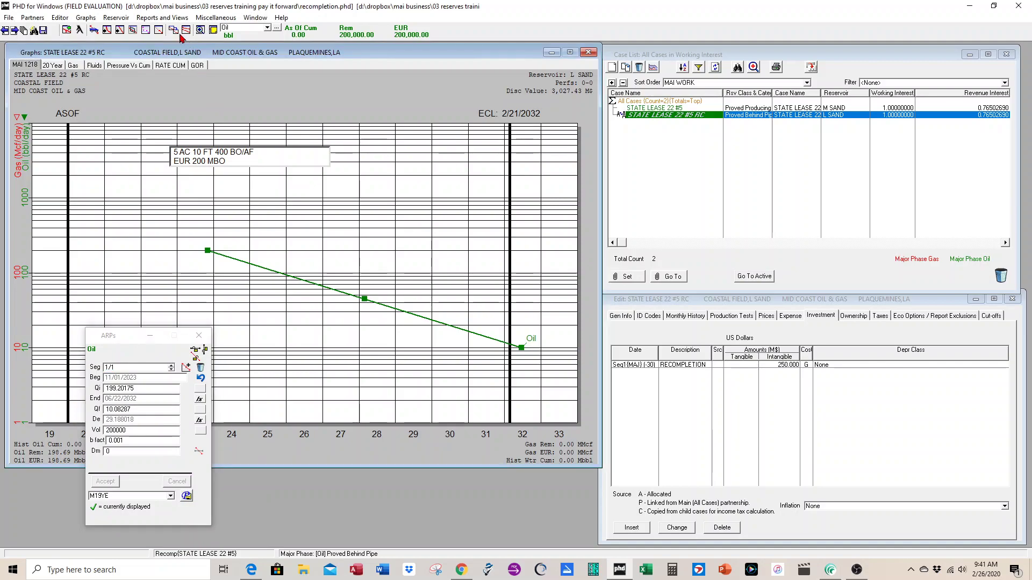
Run the Standard Eco. report from Reports and Views > Select & Run for STATE LEASE 22 #5 RC.
{"action": "left_click", "coordinate": [162, 17]}
{"action": "left_click", "coordinate": [170, 28]}
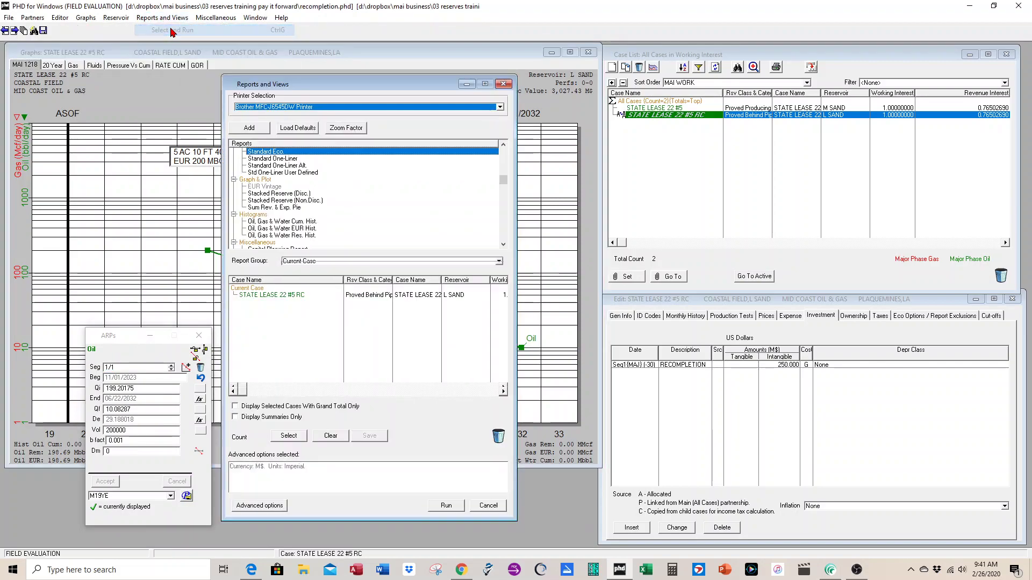
{"action": "left_click", "coordinate": [279, 153]}
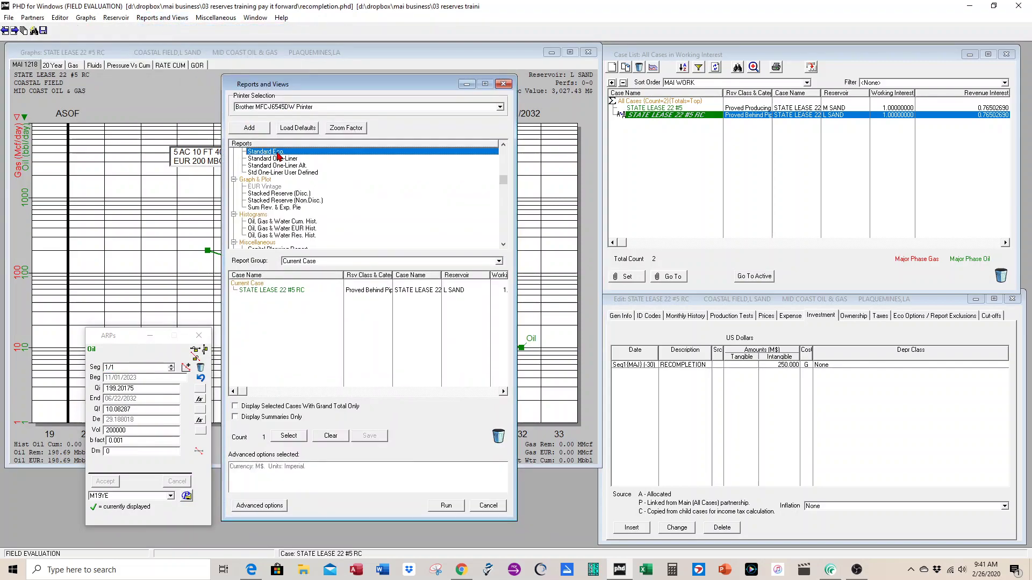
{"action": "left_click", "coordinate": [287, 291]}
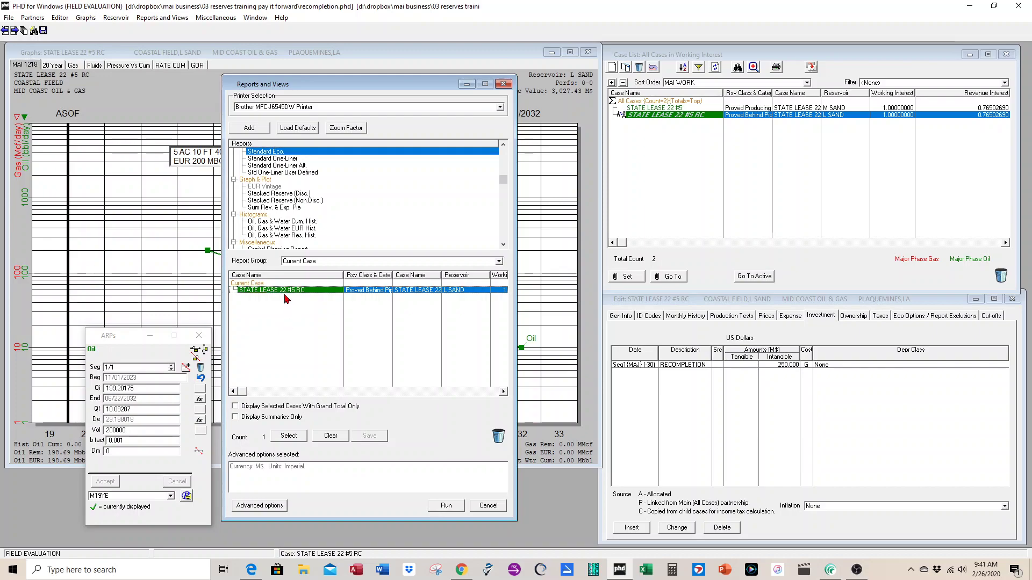
{"action": "left_click", "coordinate": [443, 507]}
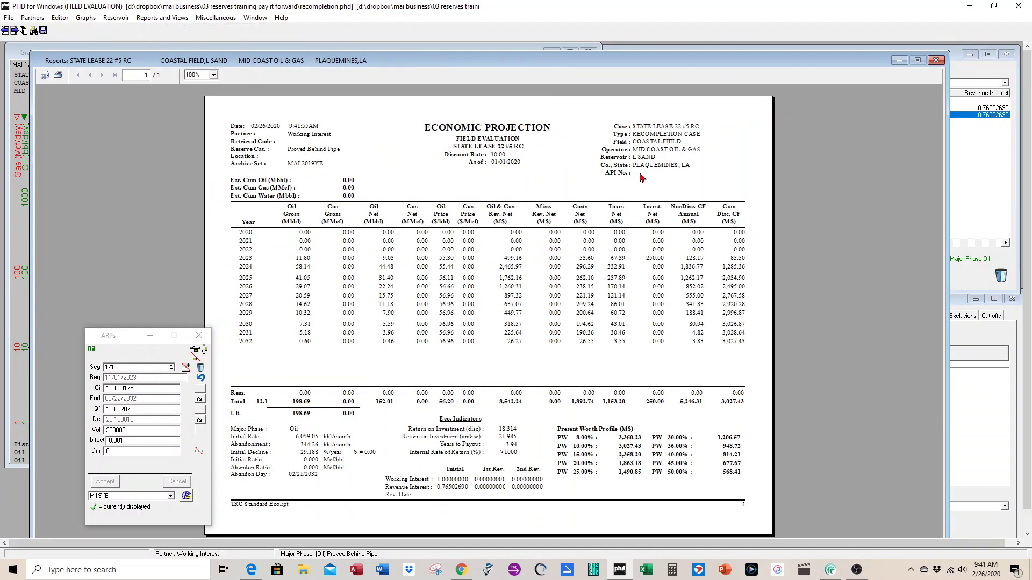
Review the report: 250.00 investment in 2023, 198.69 ultimate oil, 3,027.43 discounted cash flow.
{"action": "left_click", "coordinate": [666, 135]}
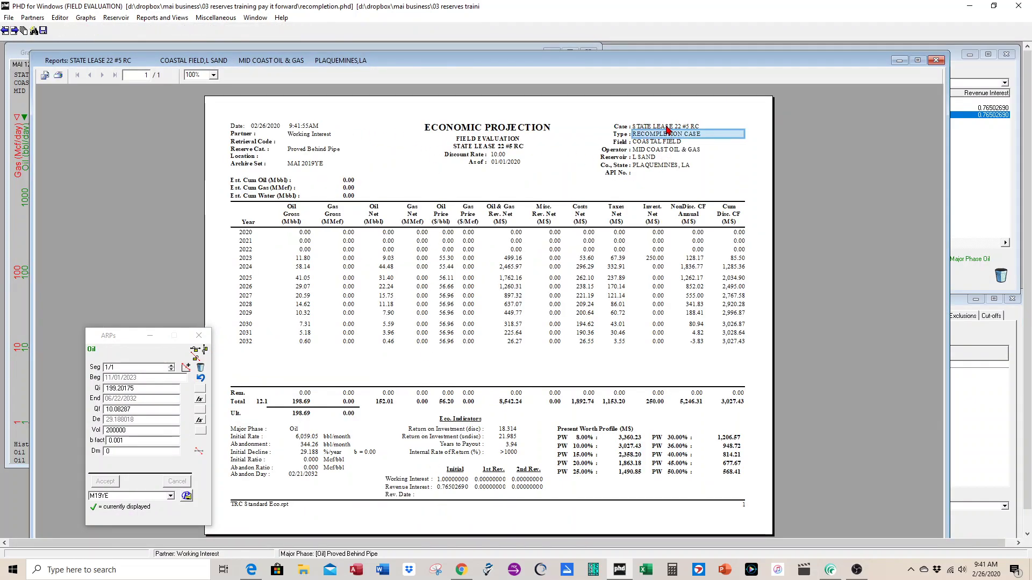
{"action": "left_click", "coordinate": [666, 128]}
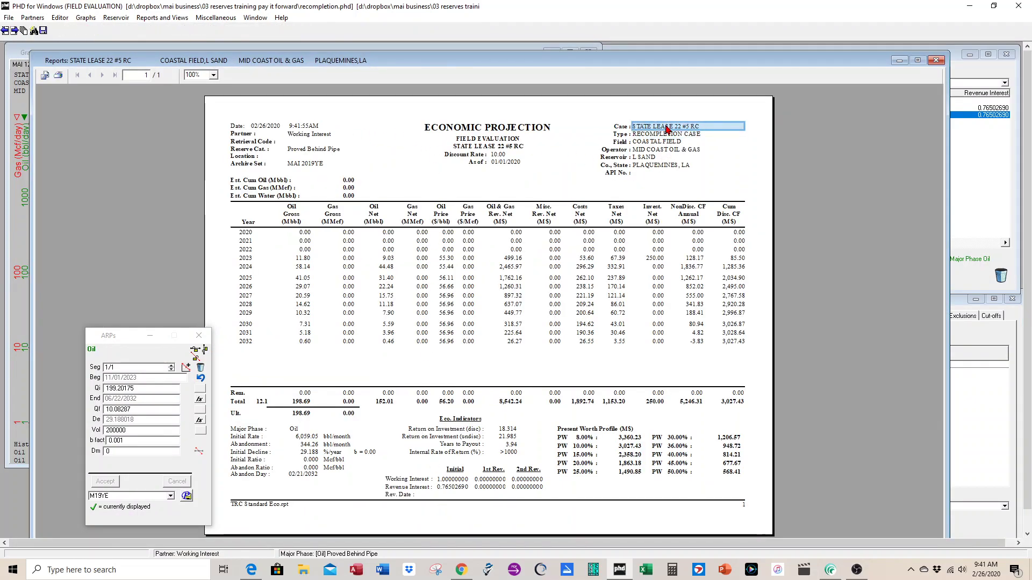
{"action": "left_click", "coordinate": [648, 160]}
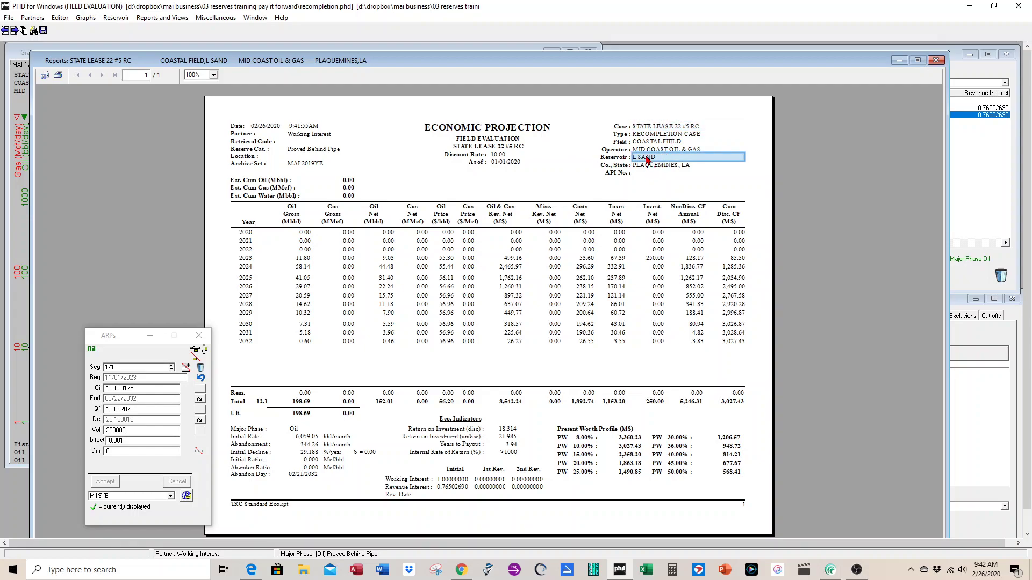
{"action": "left_click", "coordinate": [318, 152]}
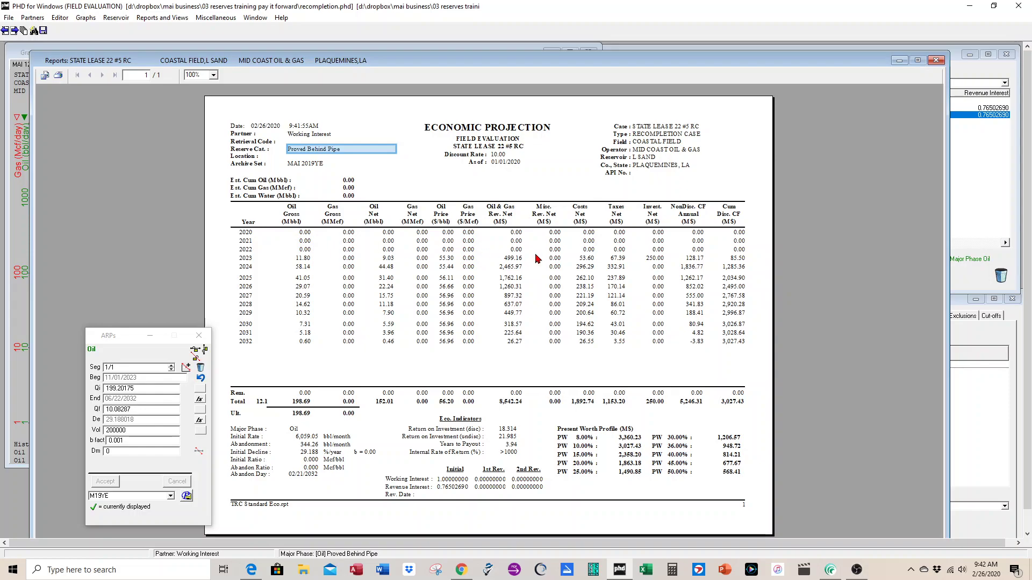
{"action": "left_click", "coordinate": [650, 260]}
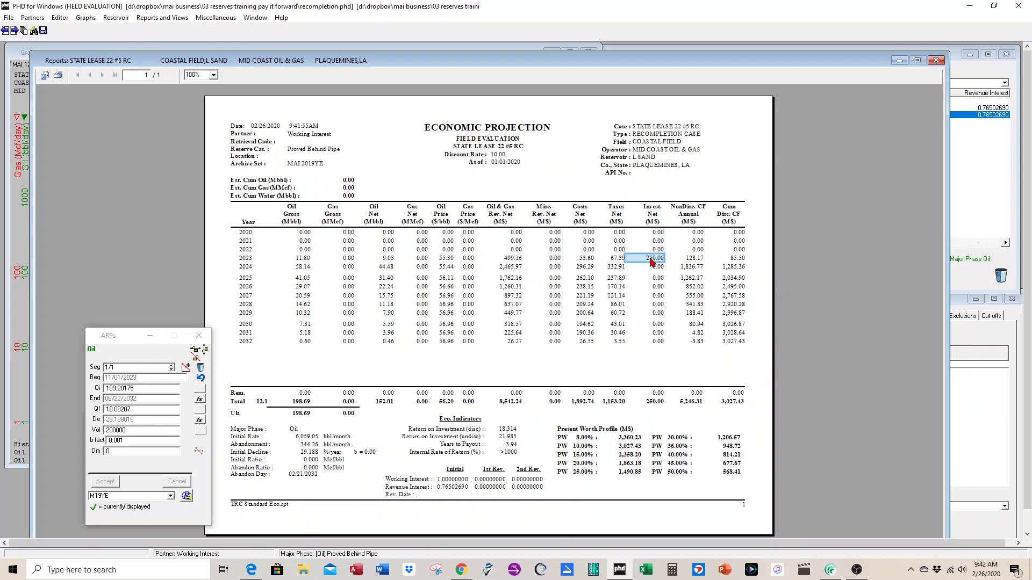
{"action": "left_click", "coordinate": [247, 260]}
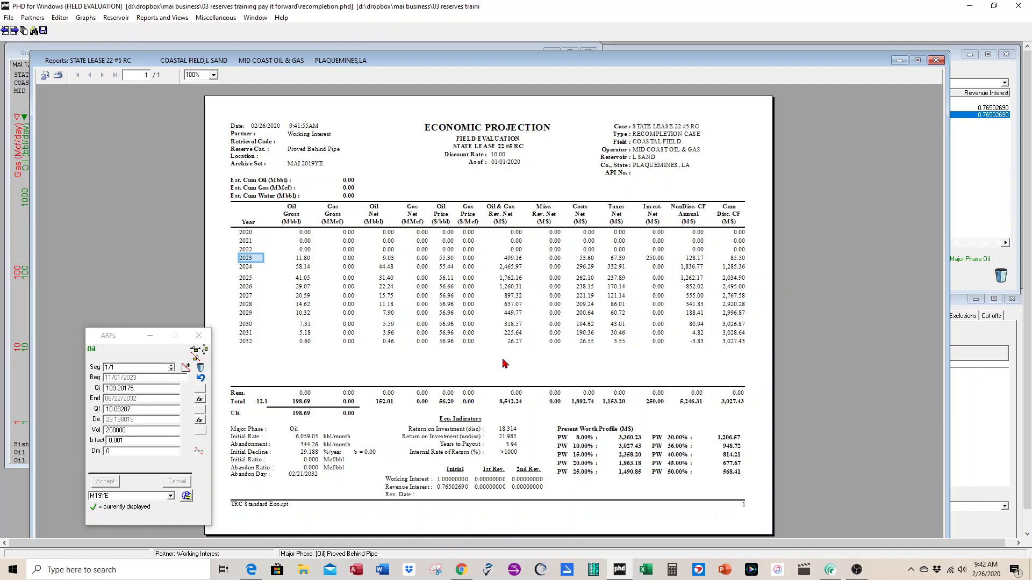
{"action": "left_click", "coordinate": [299, 415]}
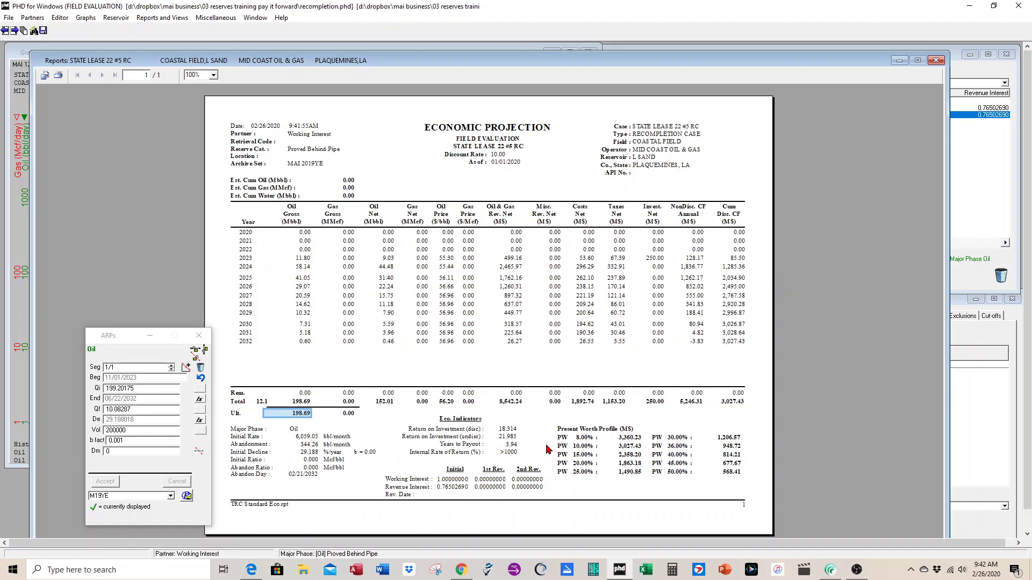
{"action": "left_click", "coordinate": [463, 491]}
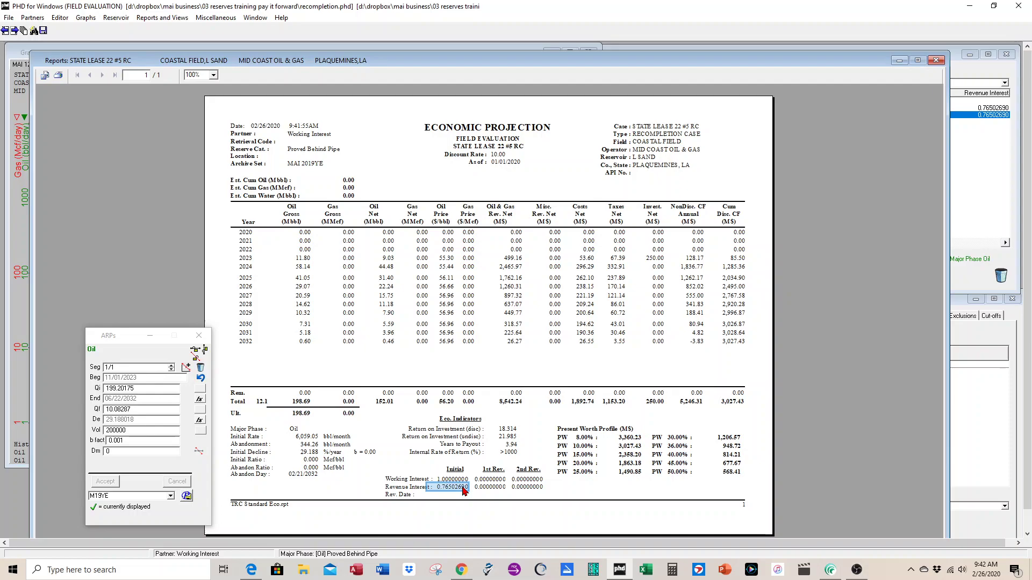
{"action": "left_click", "coordinate": [515, 453]}
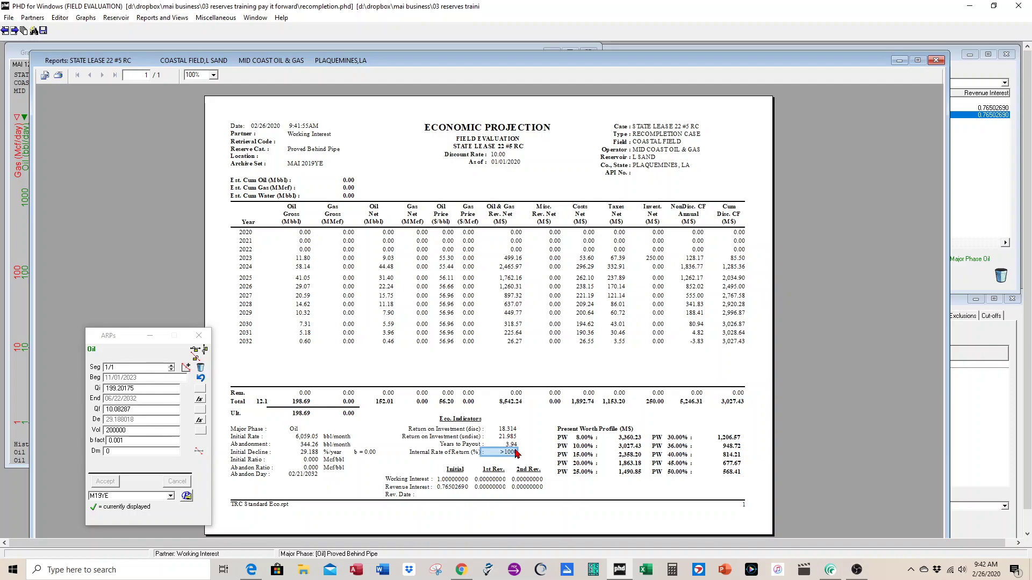
{"action": "left_click", "coordinate": [730, 404]}
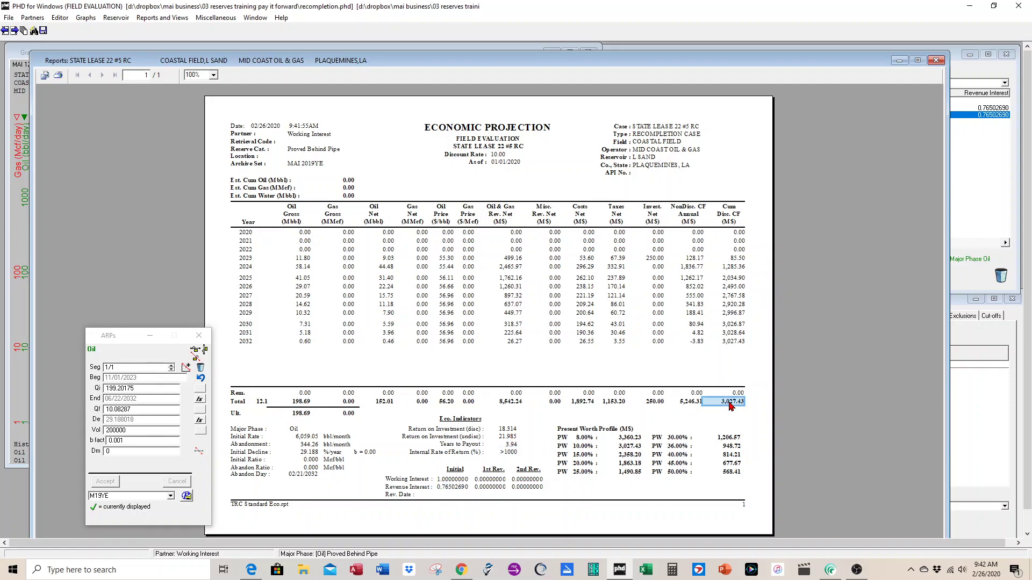
Close the decline parameters and economic report, then reselect #5 and back to #5 RC.
{"action": "left_click", "coordinate": [199, 336]}
{"action": "left_click", "coordinate": [936, 60]}
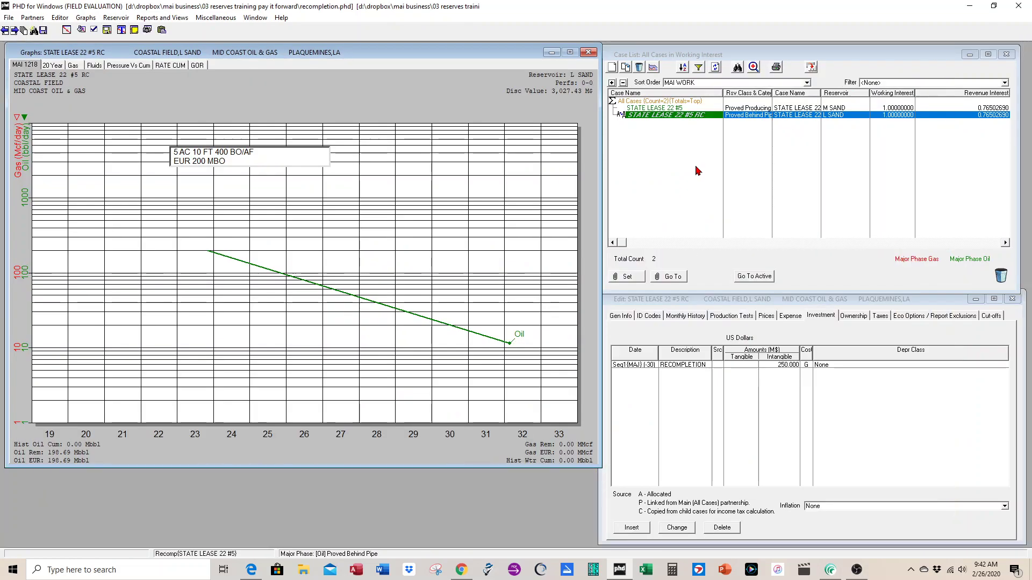
{"action": "left_click", "coordinate": [657, 108]}
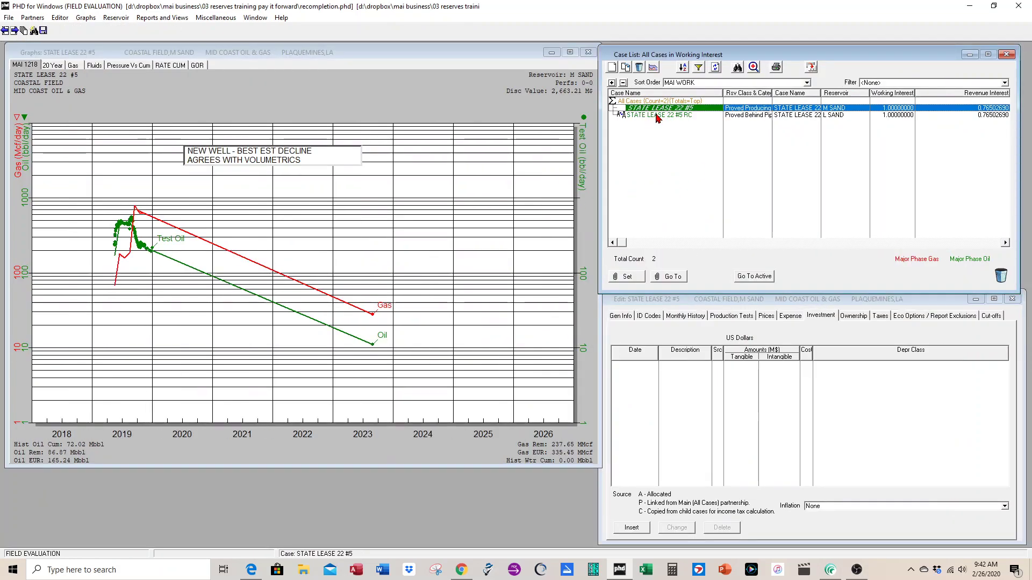
{"action": "left_click", "coordinate": [659, 115]}
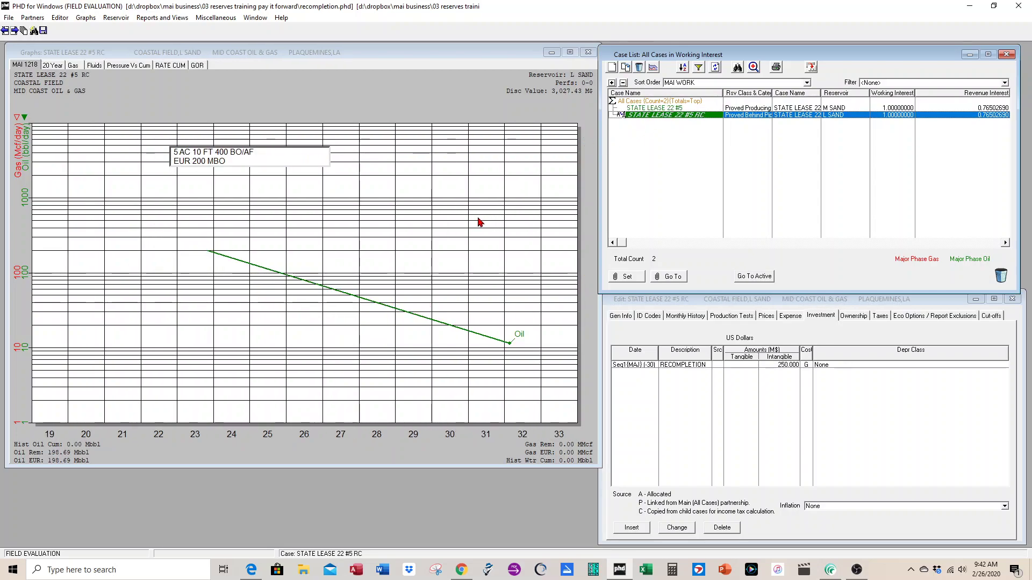